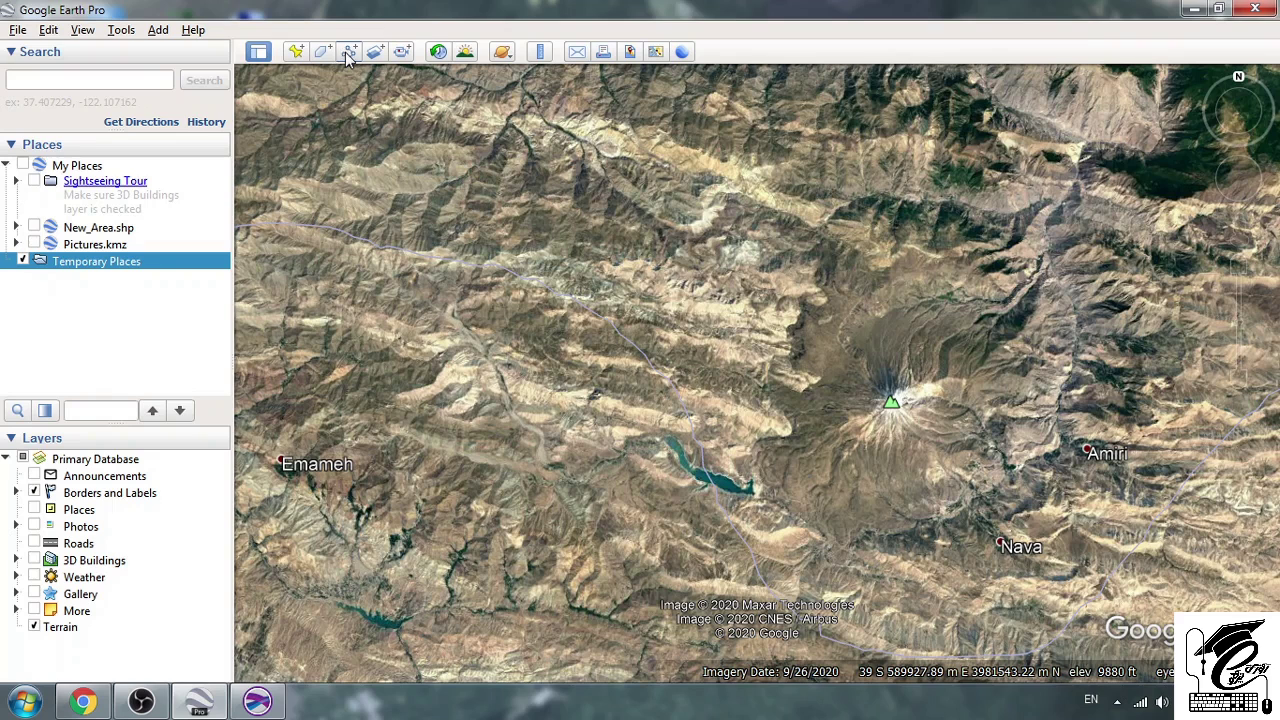
# Draw a new path of parallel north–south zigzag lines across the mountain peak
pyautogui.click(350, 52)
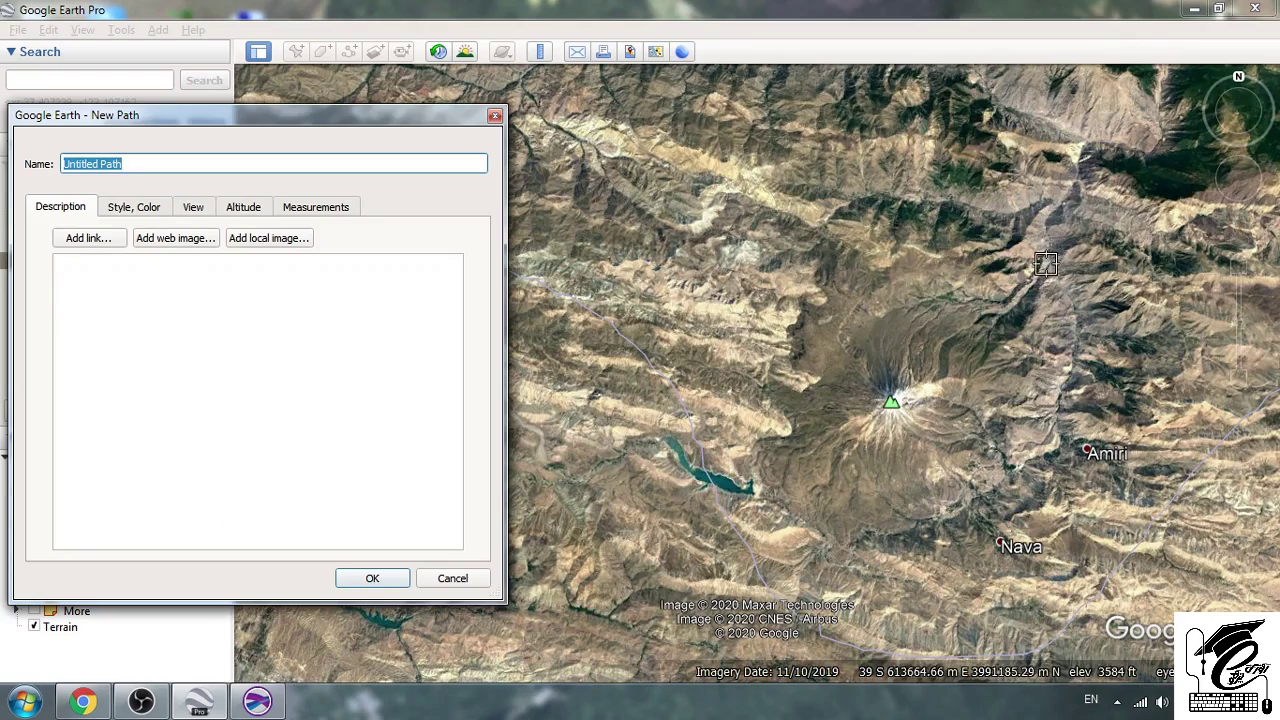
pyautogui.scroll(2, 1048, 262)
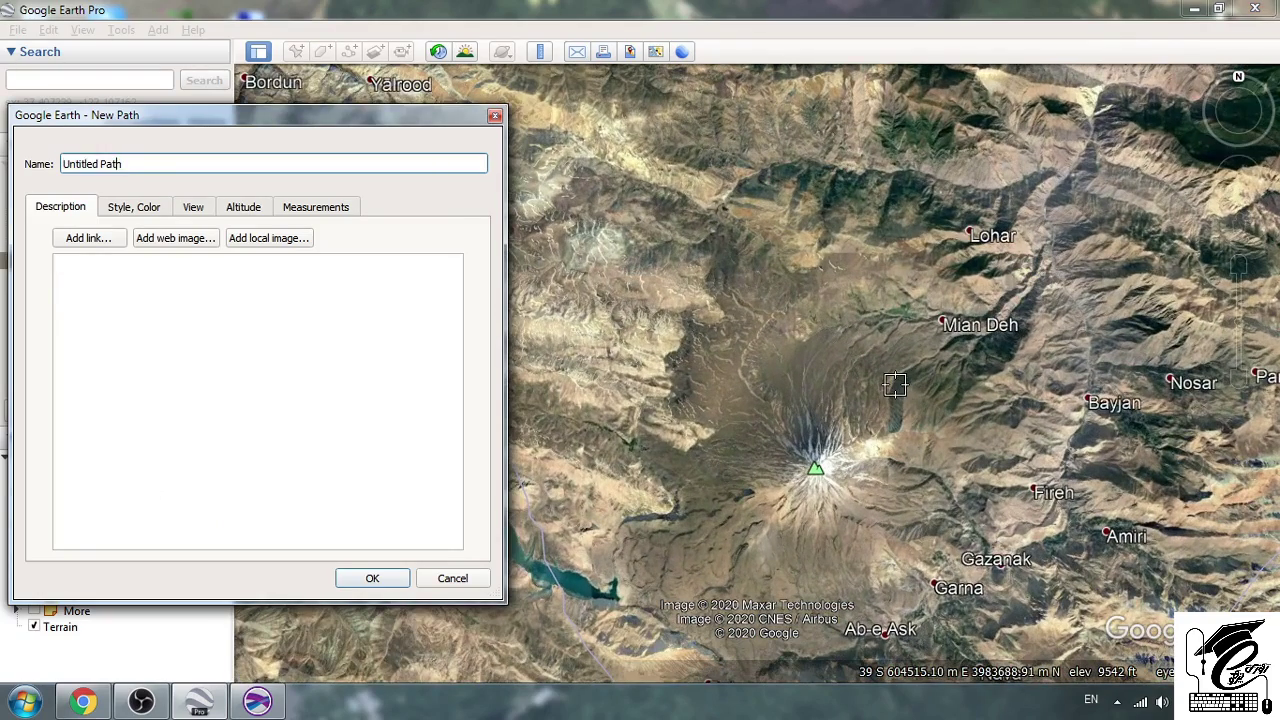
pyautogui.moveTo(1028, 246)
pyautogui.mouseDown()
pyautogui.moveTo(1040, 648)
pyautogui.moveTo(1015, 650)
pyautogui.moveTo(990, 480)
pyautogui.moveTo(986, 244)
pyautogui.moveTo(960, 206)
pyautogui.moveTo(956, 650)
pyautogui.moveTo(900, 506)
pyautogui.moveTo(898, 200)
pyautogui.moveTo(862, 186)
pyautogui.moveTo(856, 660)
pyautogui.moveTo(824, 660)
pyautogui.moveTo(810, 186)
pyautogui.moveTo(790, 177)
pyautogui.moveTo(772, 222)
pyautogui.moveTo(767, 662)
pyautogui.moveTo(745, 667)
pyautogui.moveTo(728, 650)
pyautogui.moveTo(735, 193)
pyautogui.moveTo(730, 160)
pyautogui.moveTo(703, 158)
pyautogui.moveTo(680, 318)
pyautogui.moveTo(670, 665)
pyautogui.moveTo(650, 630)
pyautogui.moveTo(662, 185)
pyautogui.moveTo(657, 155)
pyautogui.moveTo(632, 152)
pyautogui.moveTo(614, 287)
pyautogui.moveTo(612, 660)
pyautogui.moveTo(596, 665)
pyautogui.moveTo(578, 568)
pyautogui.moveTo(589, 153)
pyautogui.mouseUp()
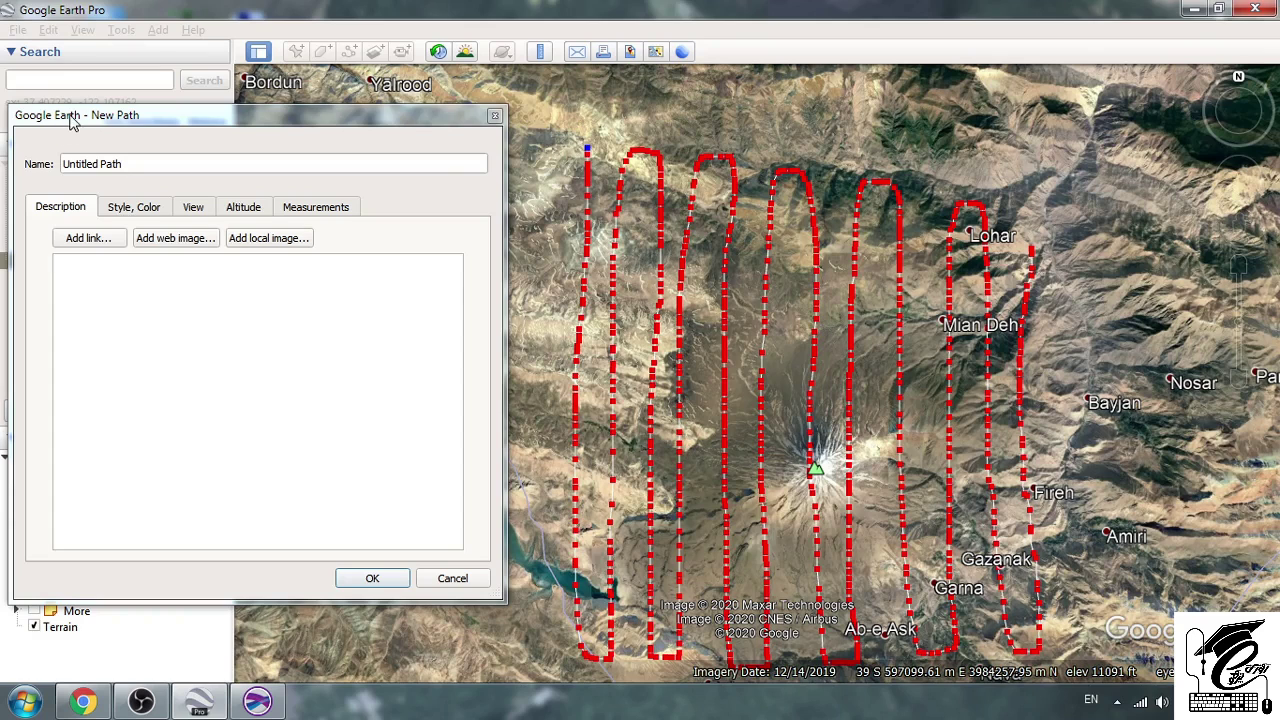
pyautogui.click(119, 166)
# Name the new path 'test'
pyautogui.tripleClick(119, 166)
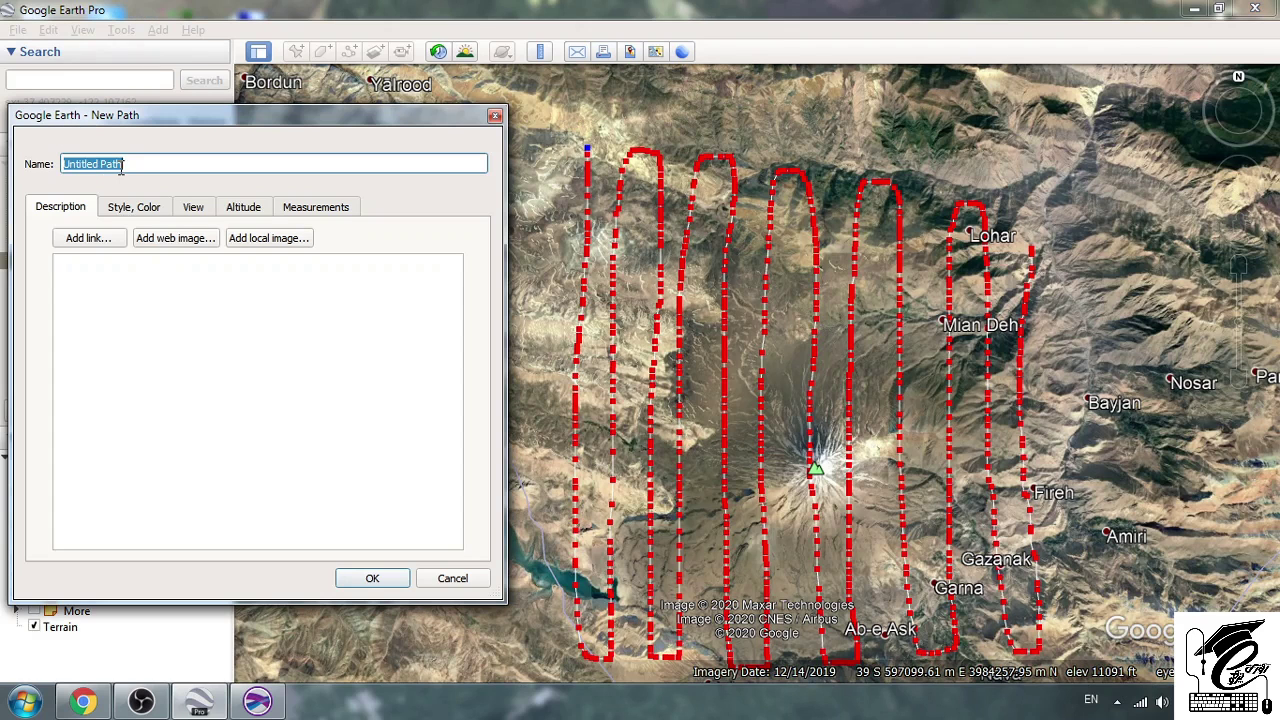
pyautogui.write('test')
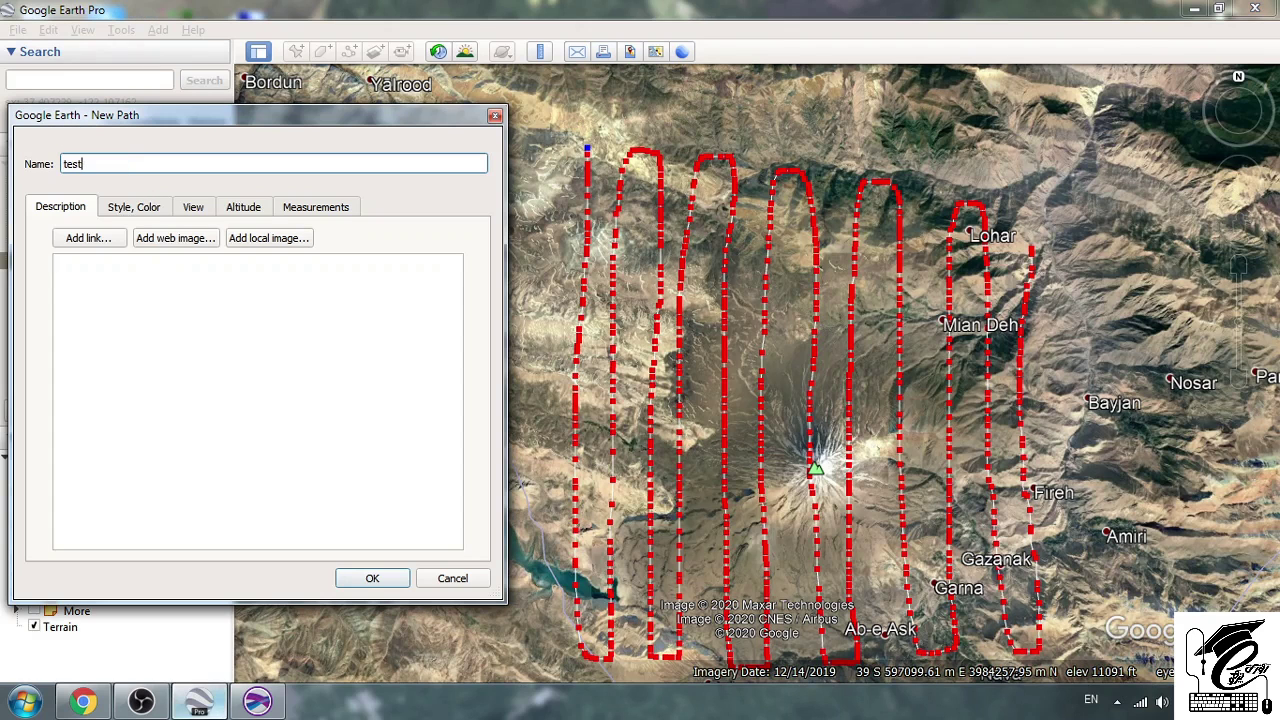
pyautogui.click(378, 578)
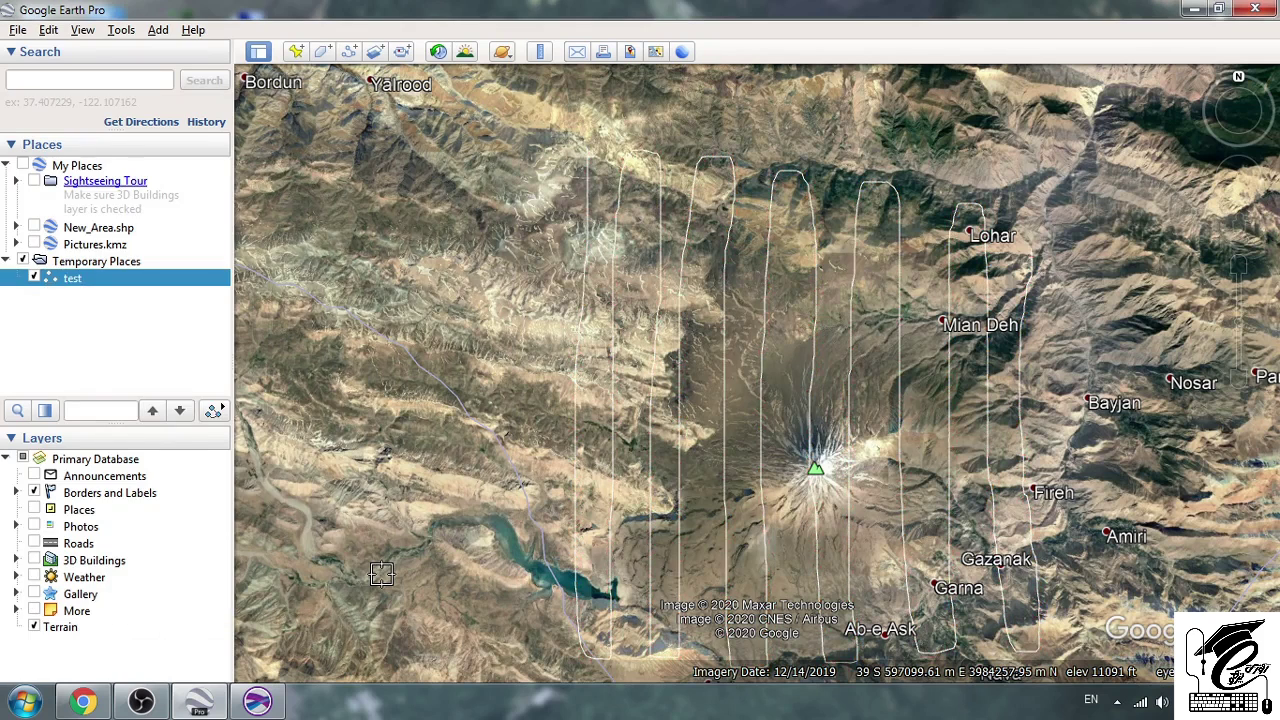
# Save the test path from Places as a KMZ file on the Desktop
pyautogui.rightClick(70, 288)
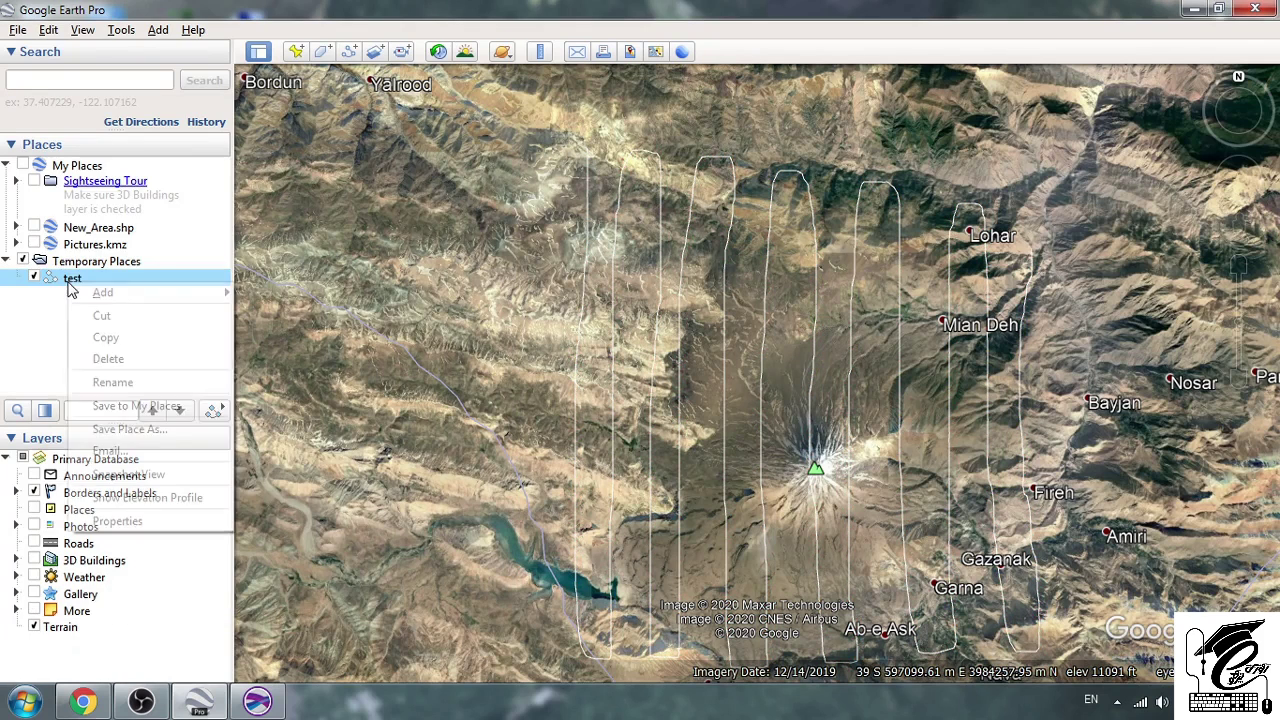
pyautogui.click(148, 436)
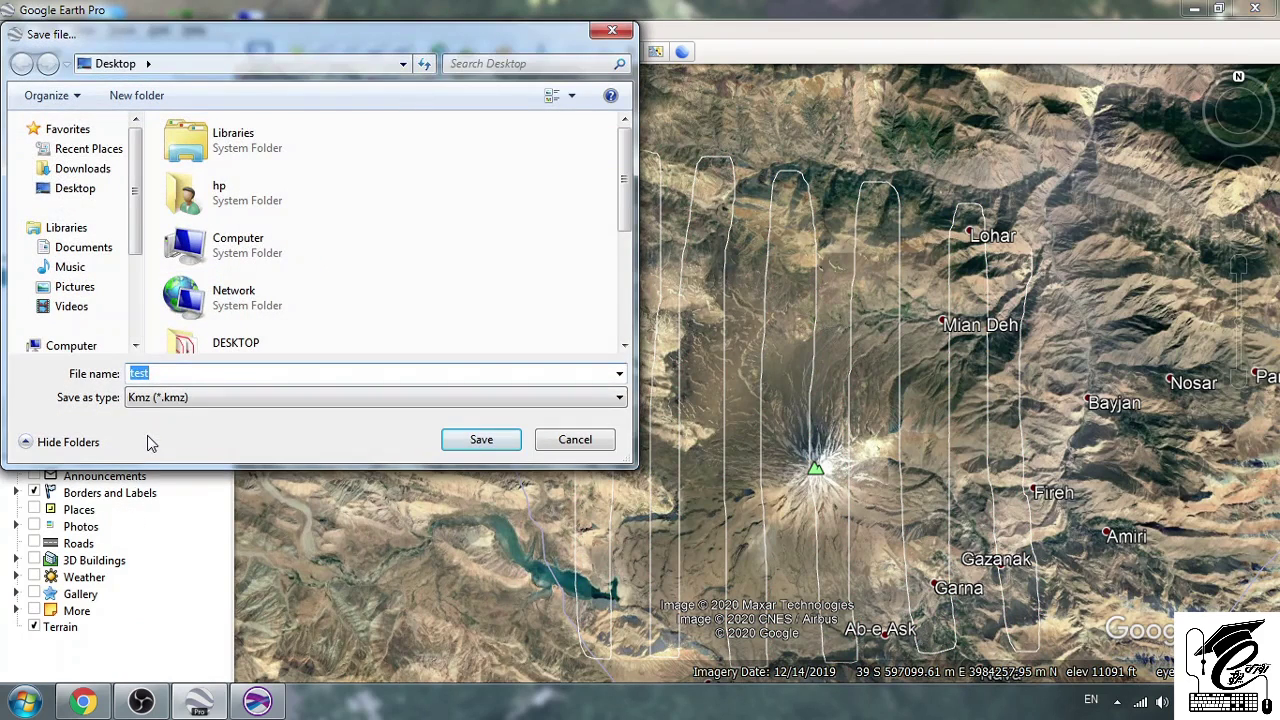
pyautogui.click(251, 375)
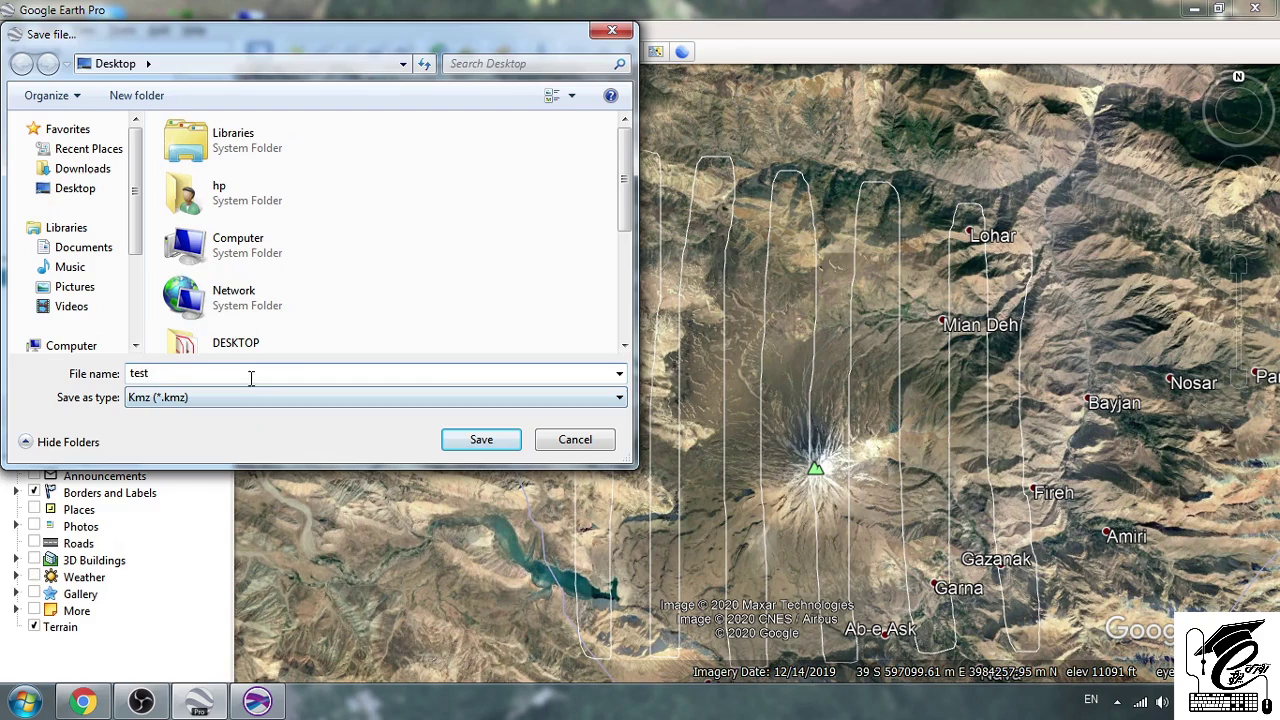
pyautogui.click(490, 432)
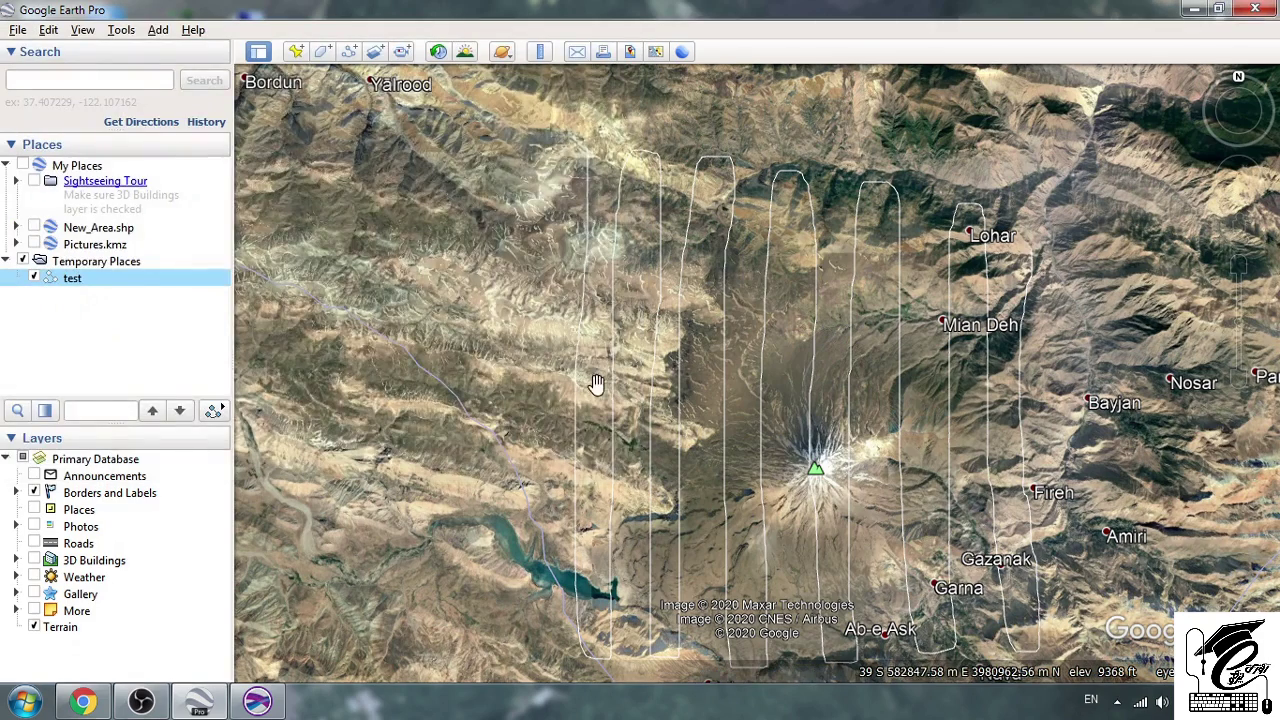
pyautogui.click(1192, 8)
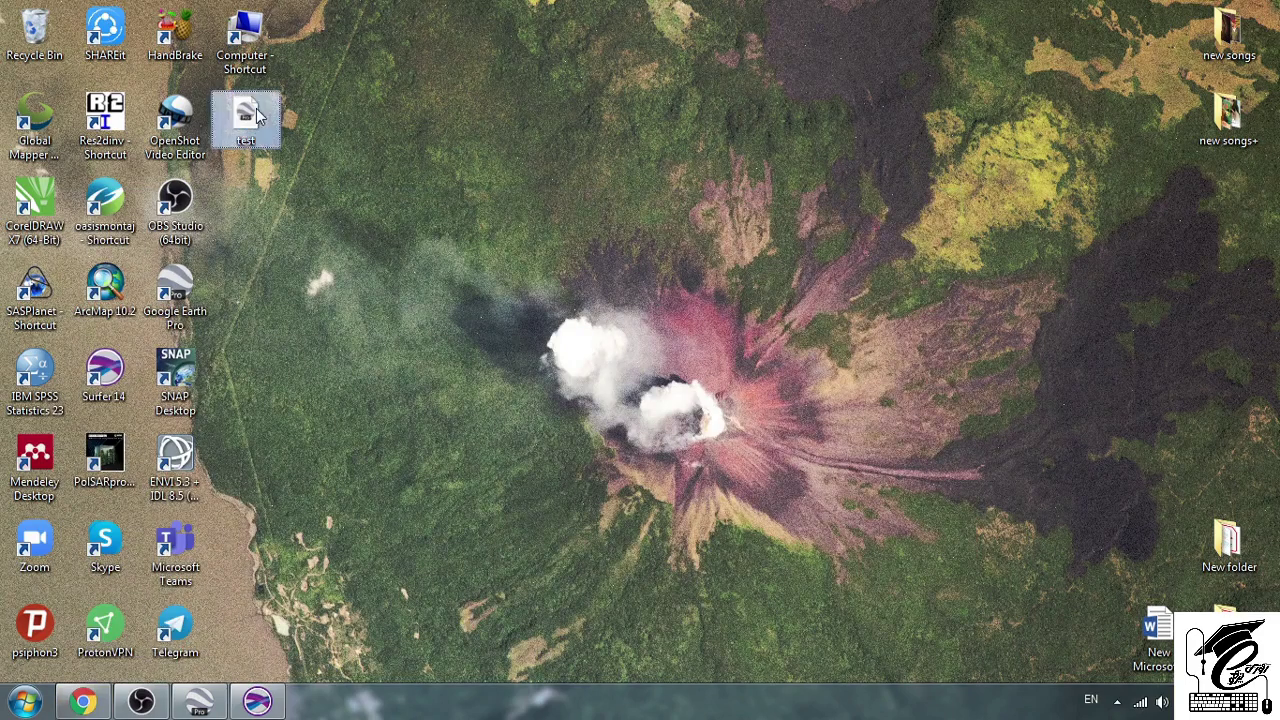
# Return to GPS Visualizer's Find Missing Elevations page and scroll to the DEM upload form
pyautogui.click(83, 700)
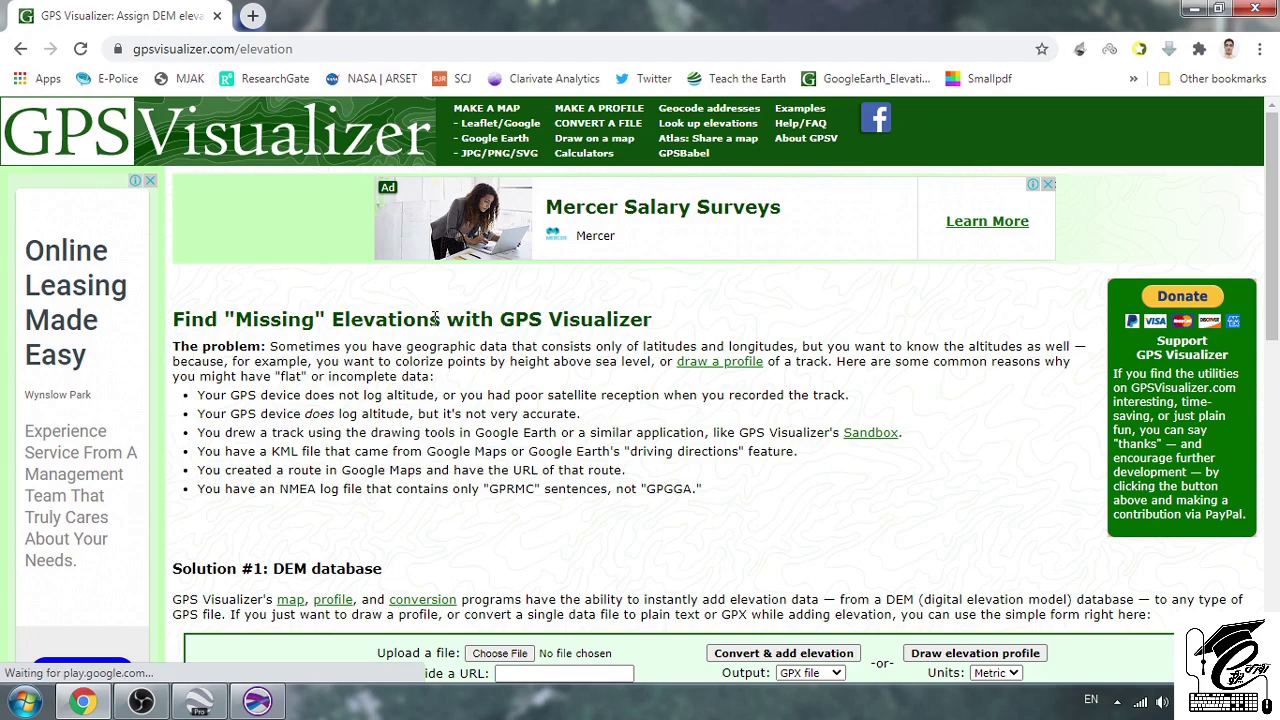
pyautogui.tripleClick(358, 320)
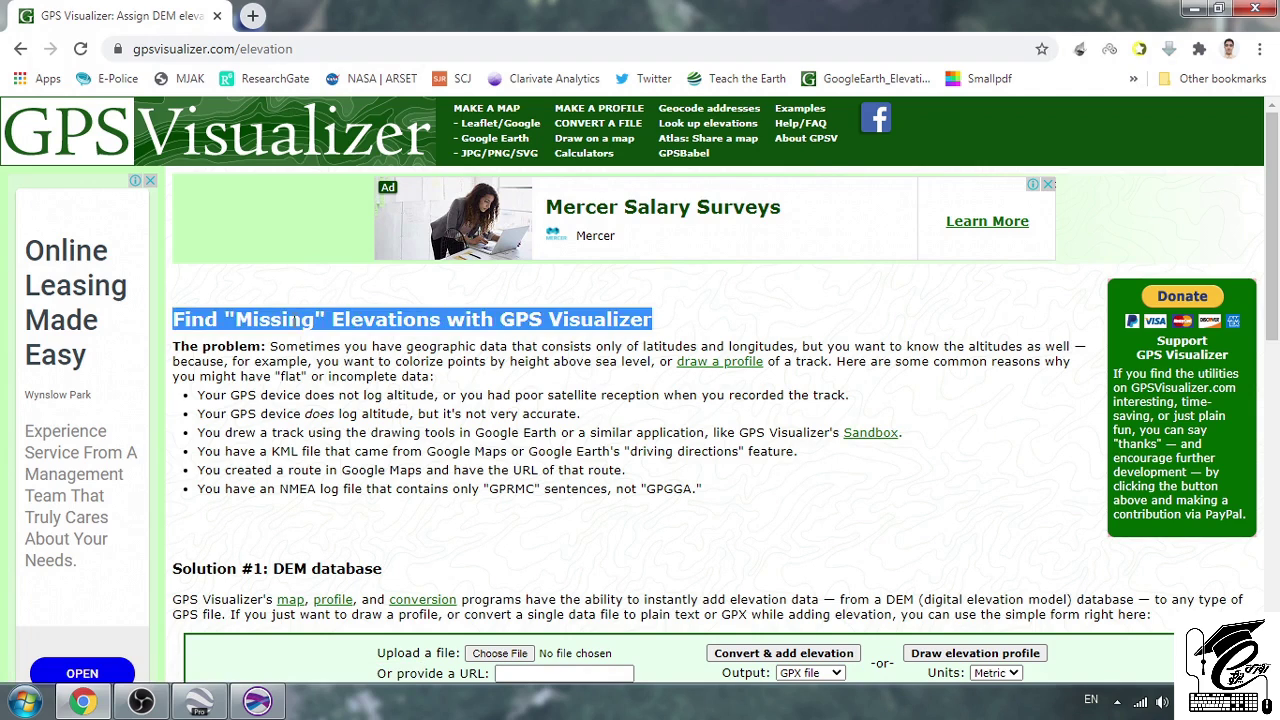
pyautogui.doubleClick(261, 320)
pyautogui.click(250, 320)
pyautogui.scroll(-2, 476, 334)
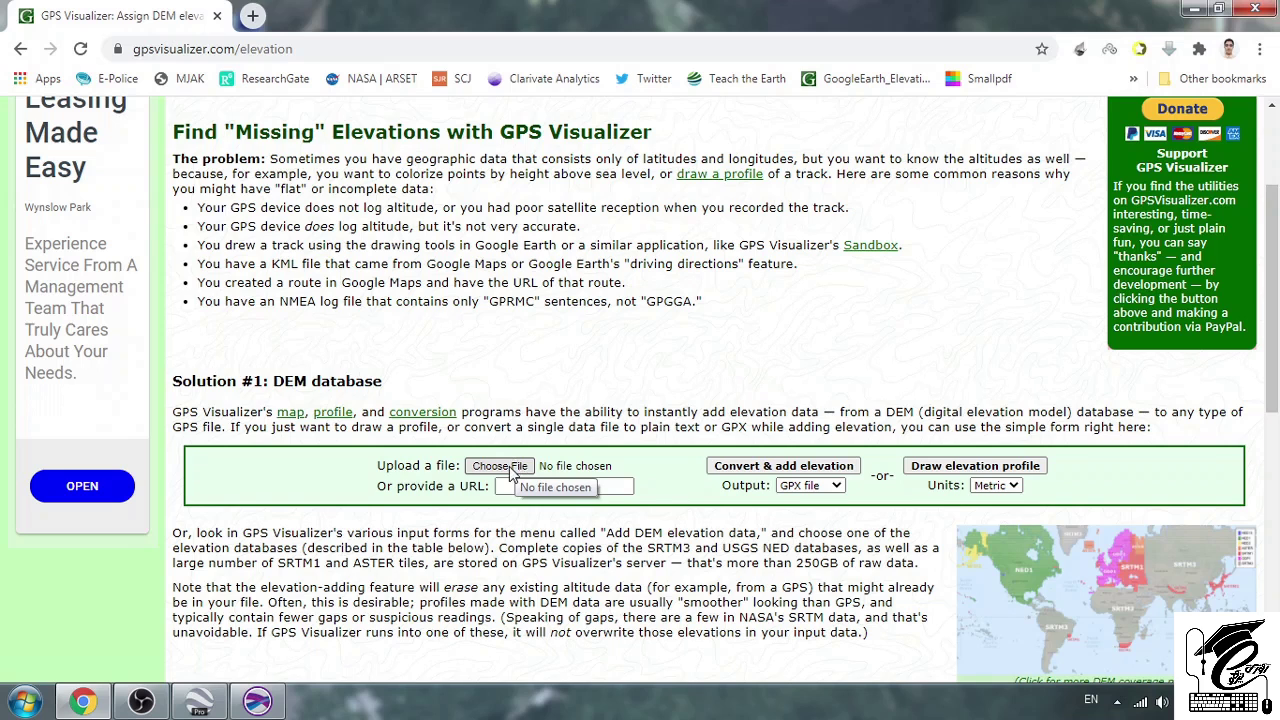
pyautogui.tripleClick(380, 465)
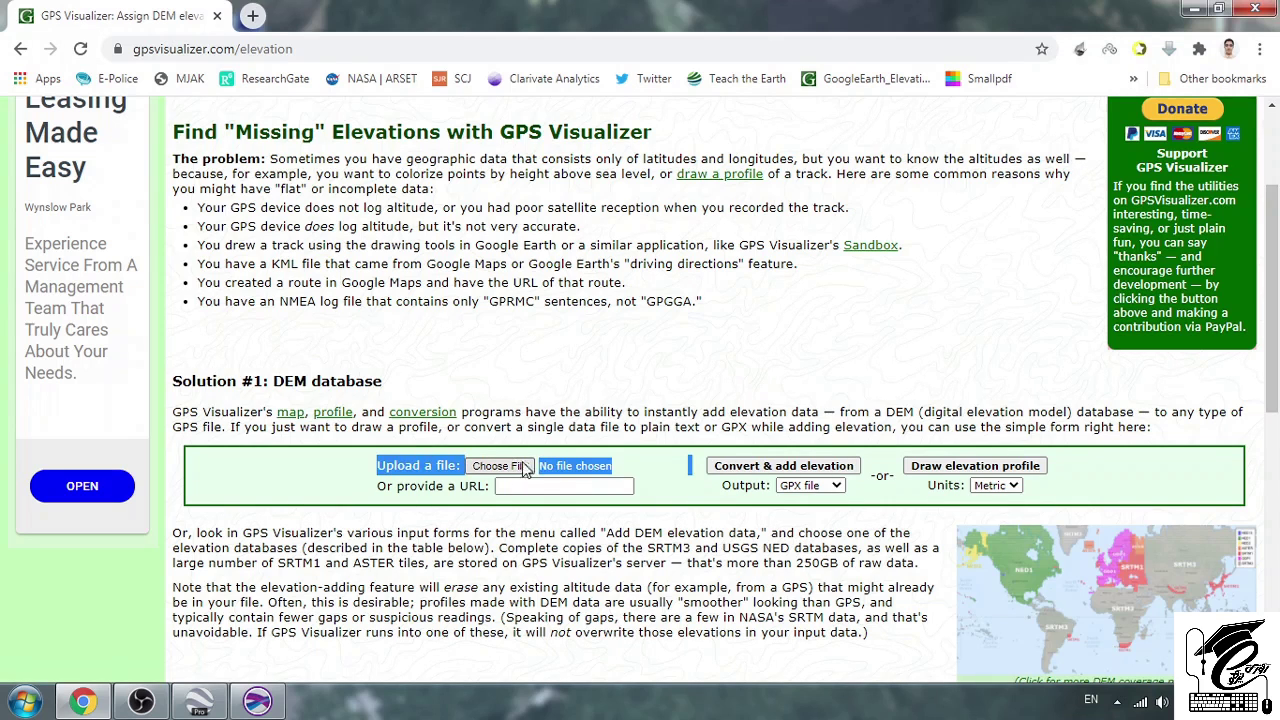
# Choose test.kmz as the file to upload
pyautogui.click(476, 493)
pyautogui.click(500, 466)
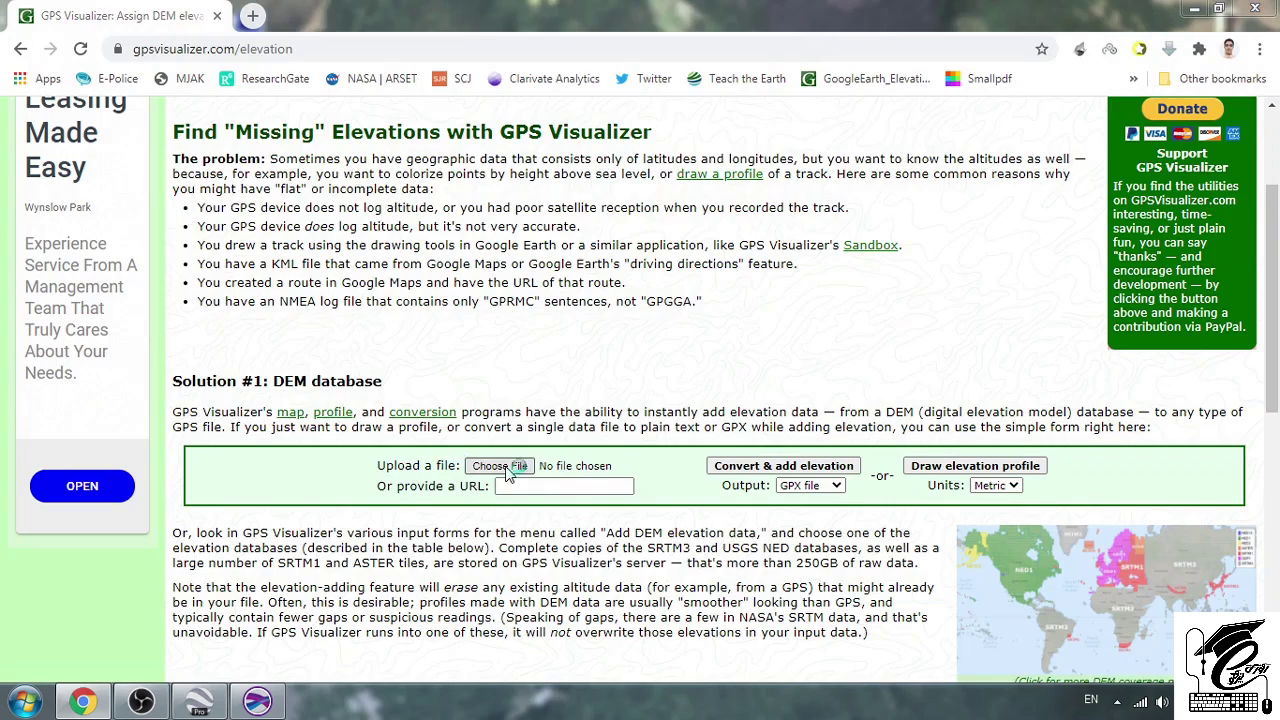
pyautogui.click(427, 390)
pyautogui.scroll(-2, 427, 390)
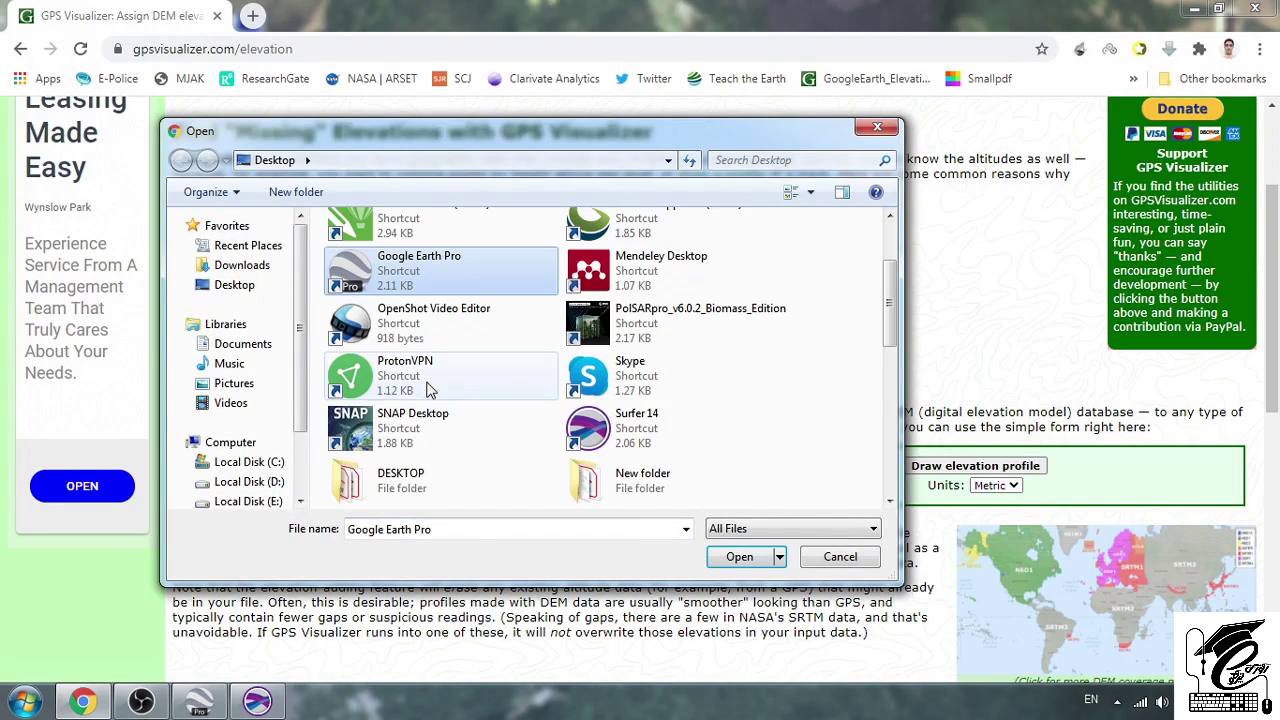
pyautogui.press('t')
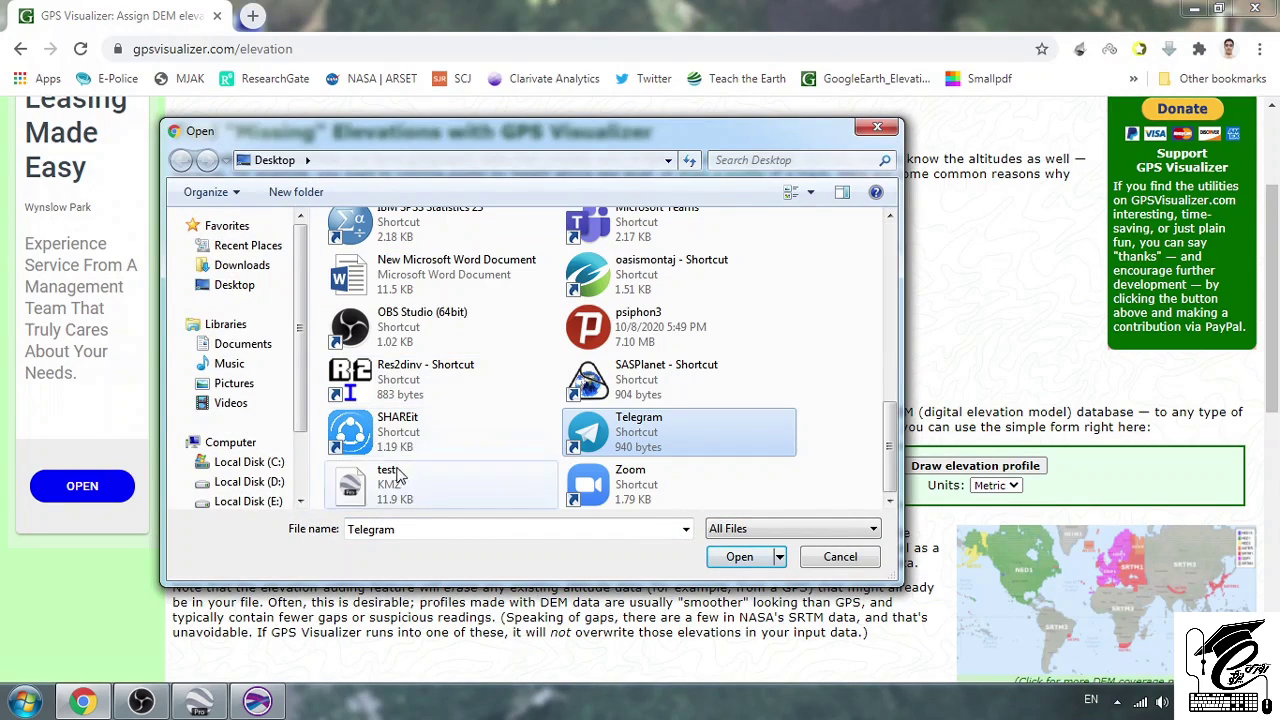
pyautogui.click(470, 485)
pyautogui.click(750, 556)
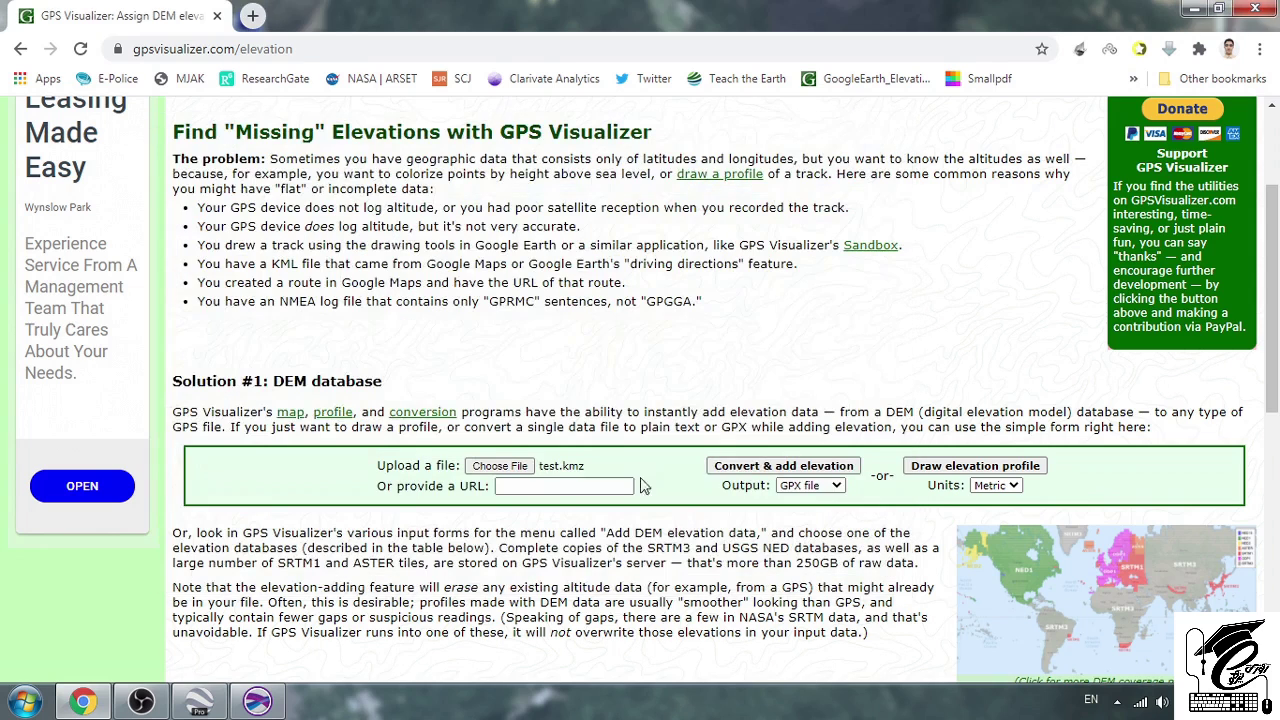
# Set output to Plain text and run Convert & add elevation
pyautogui.click(991, 487)
pyautogui.doubleClick(945, 485)
pyautogui.click(810, 486)
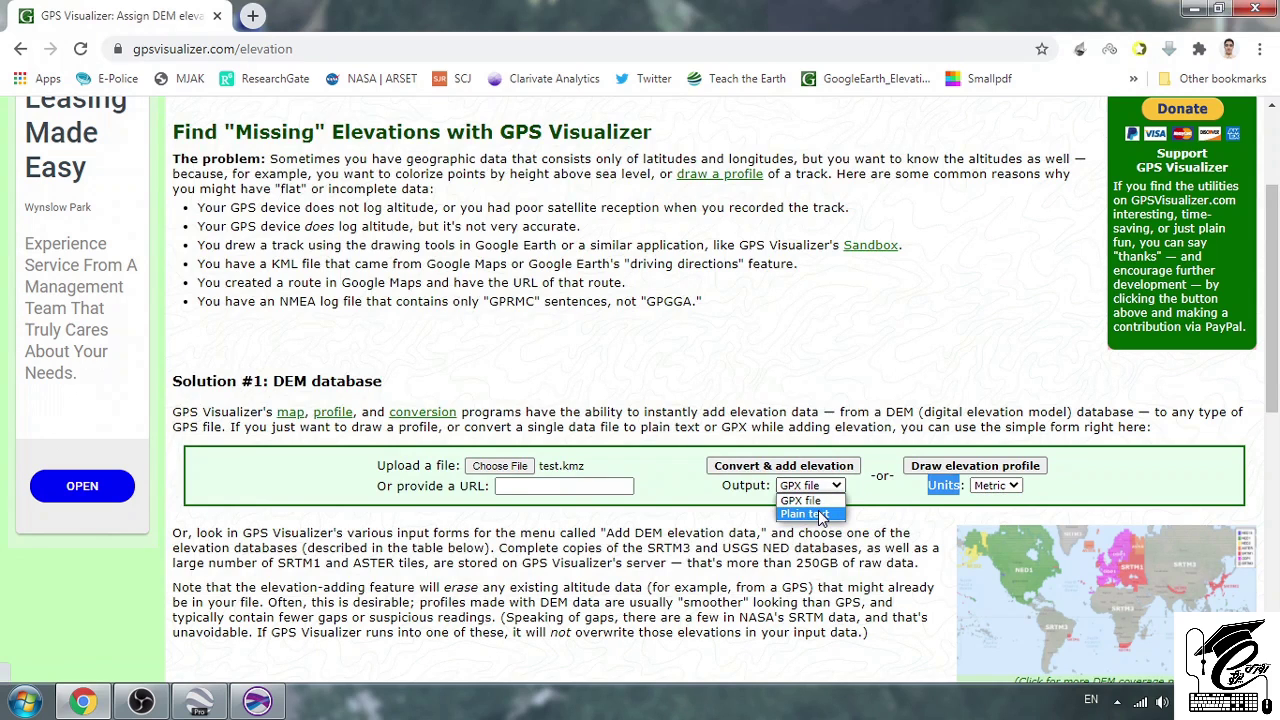
pyautogui.click(821, 514)
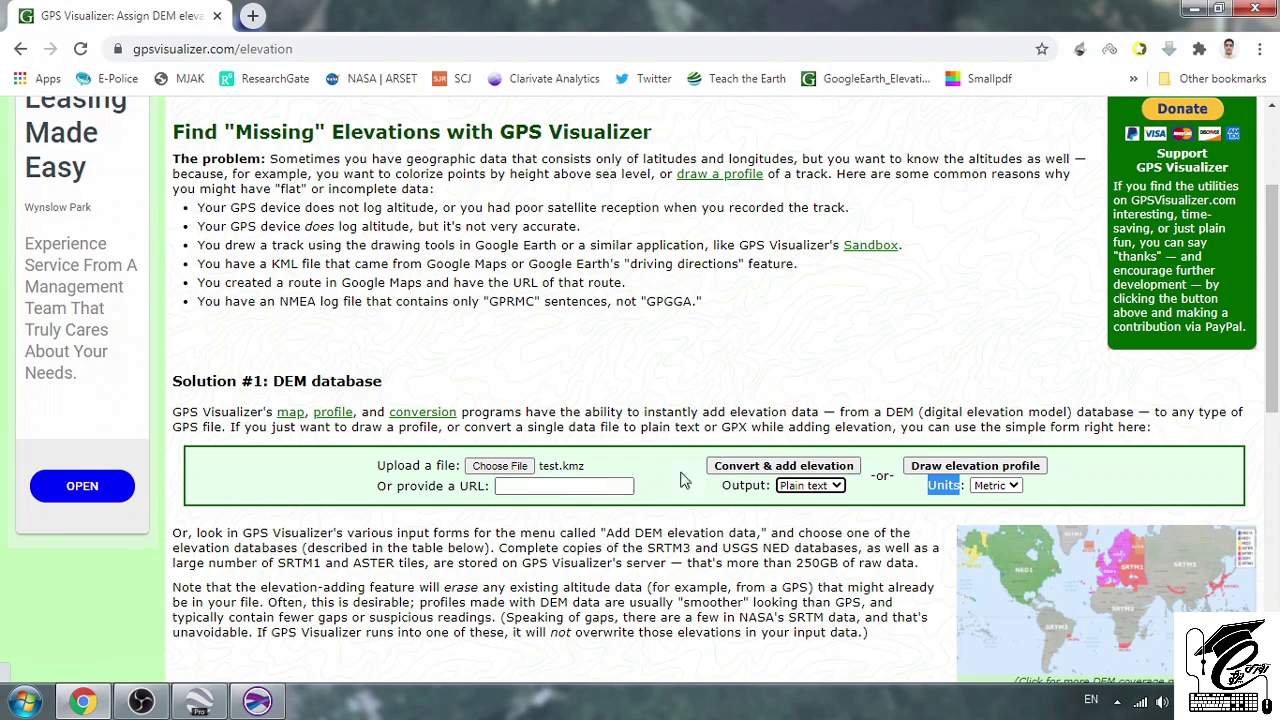
pyautogui.click(798, 467)
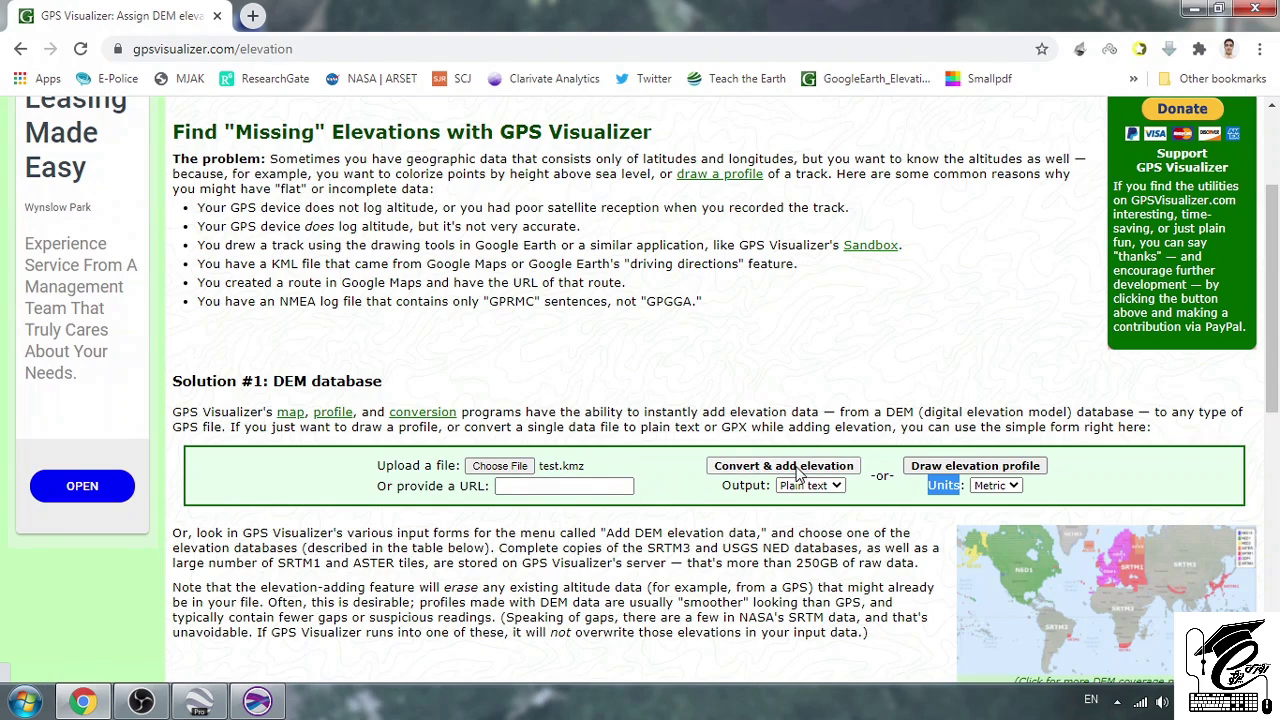
pyautogui.click(797, 474)
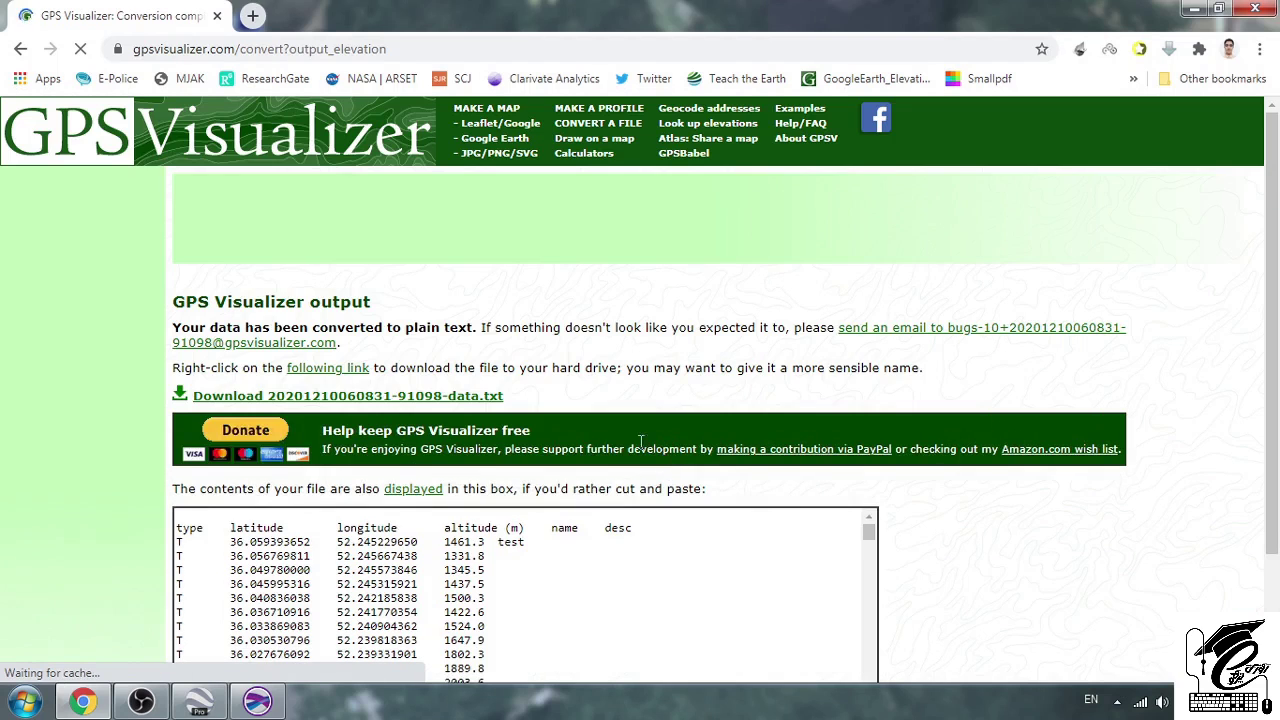
# Select all the latitude, longitude and altitude text in the output box with Ctrl+A
pyautogui.scroll(-3, 543, 408)
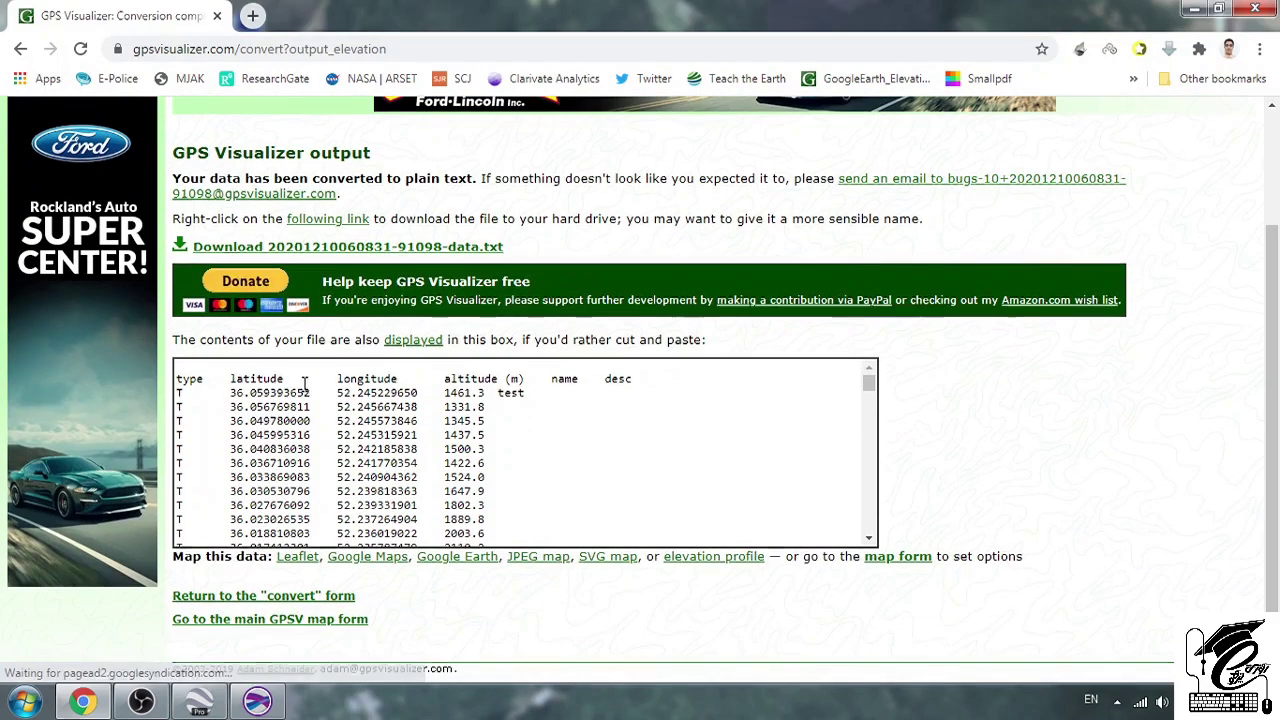
pyautogui.doubleClick(344, 374)
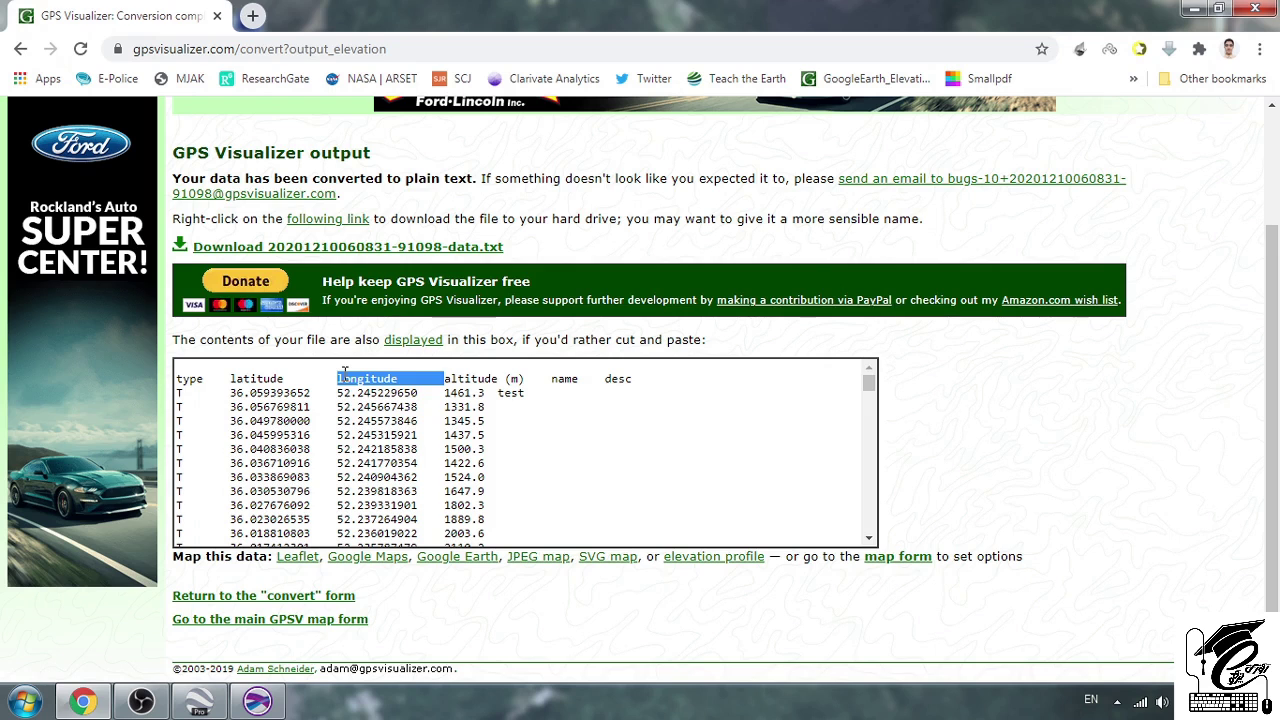
pyautogui.doubleClick(285, 377)
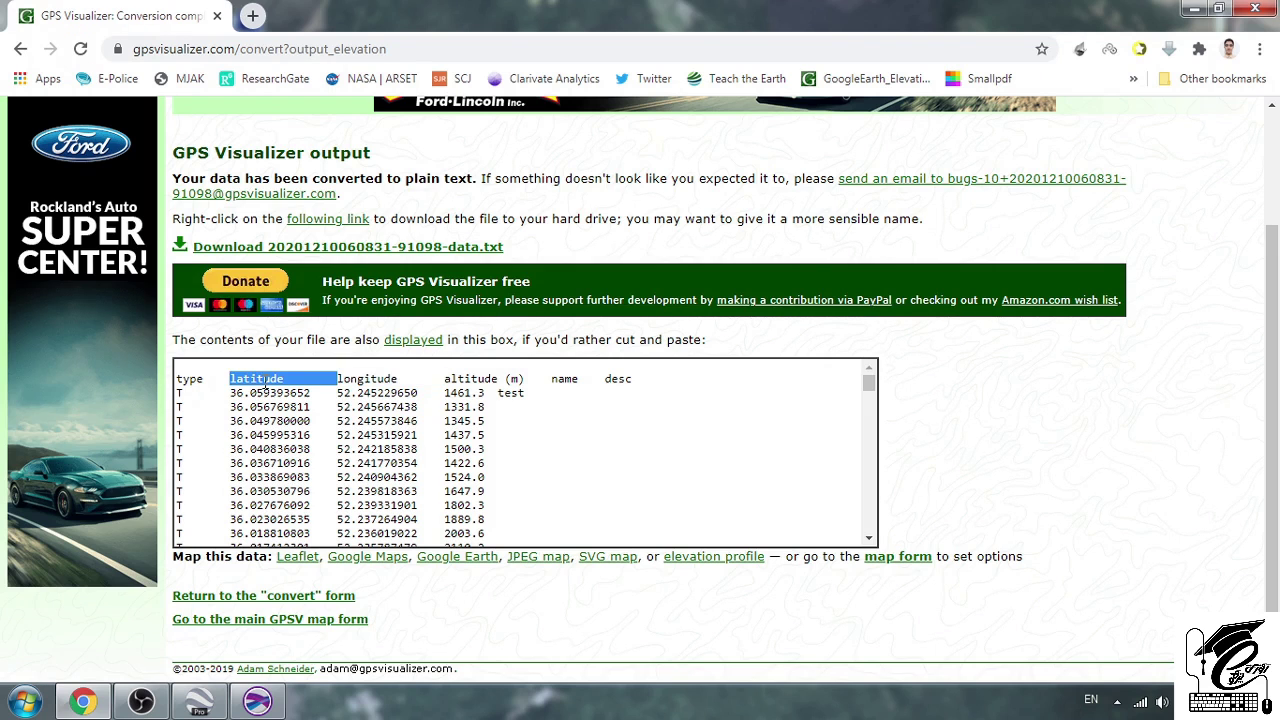
pyautogui.doubleClick(475, 375)
pyautogui.tripleClick(464, 504)
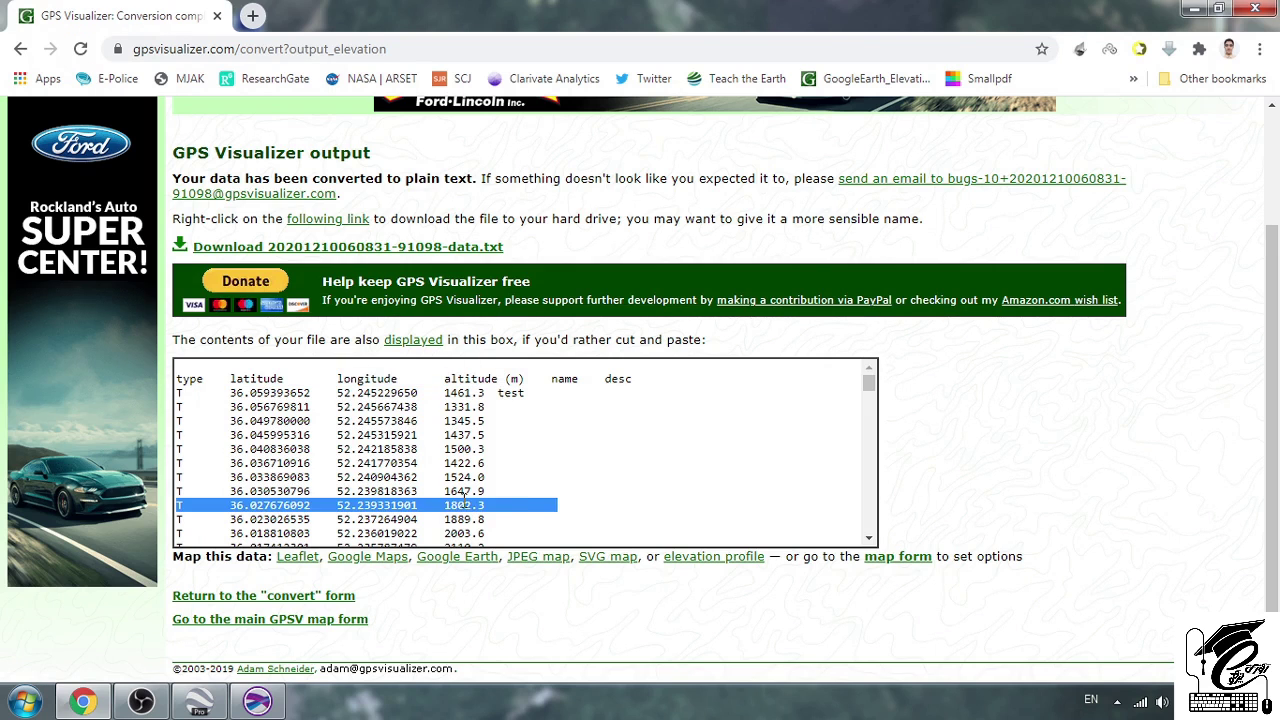
pyautogui.hotkey('ctrl', 'a')
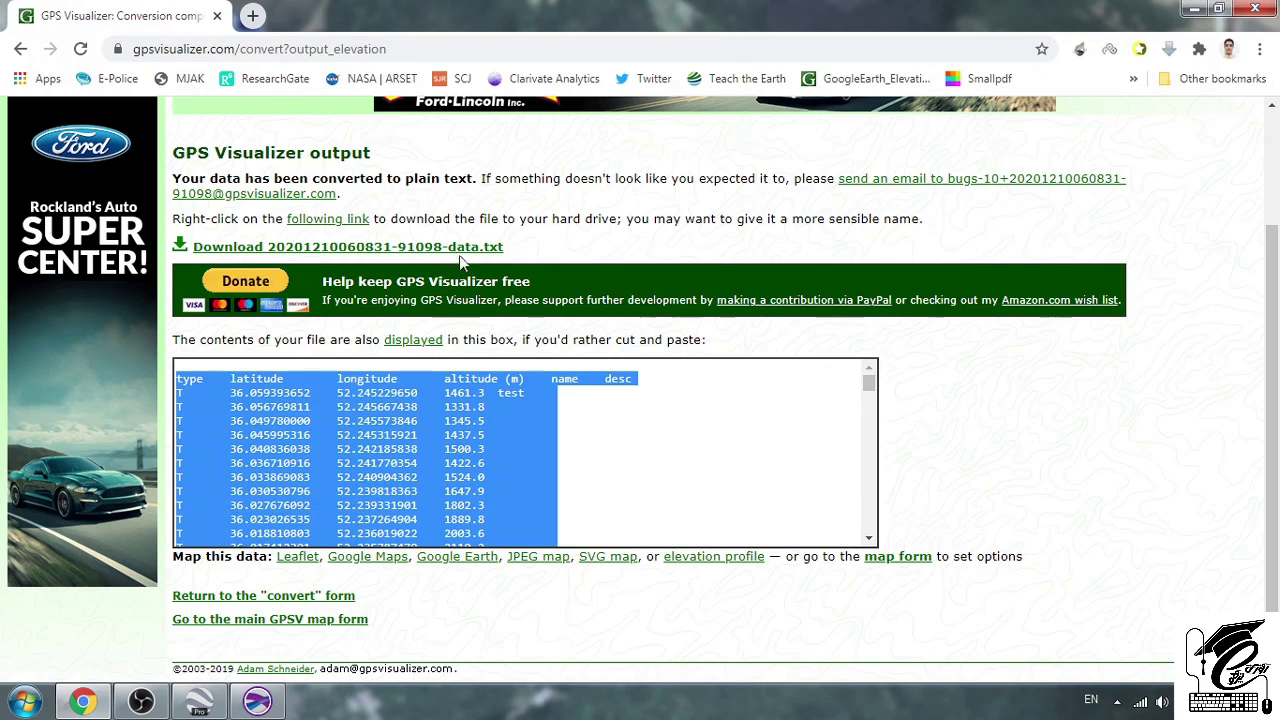
pyautogui.click(257, 255)
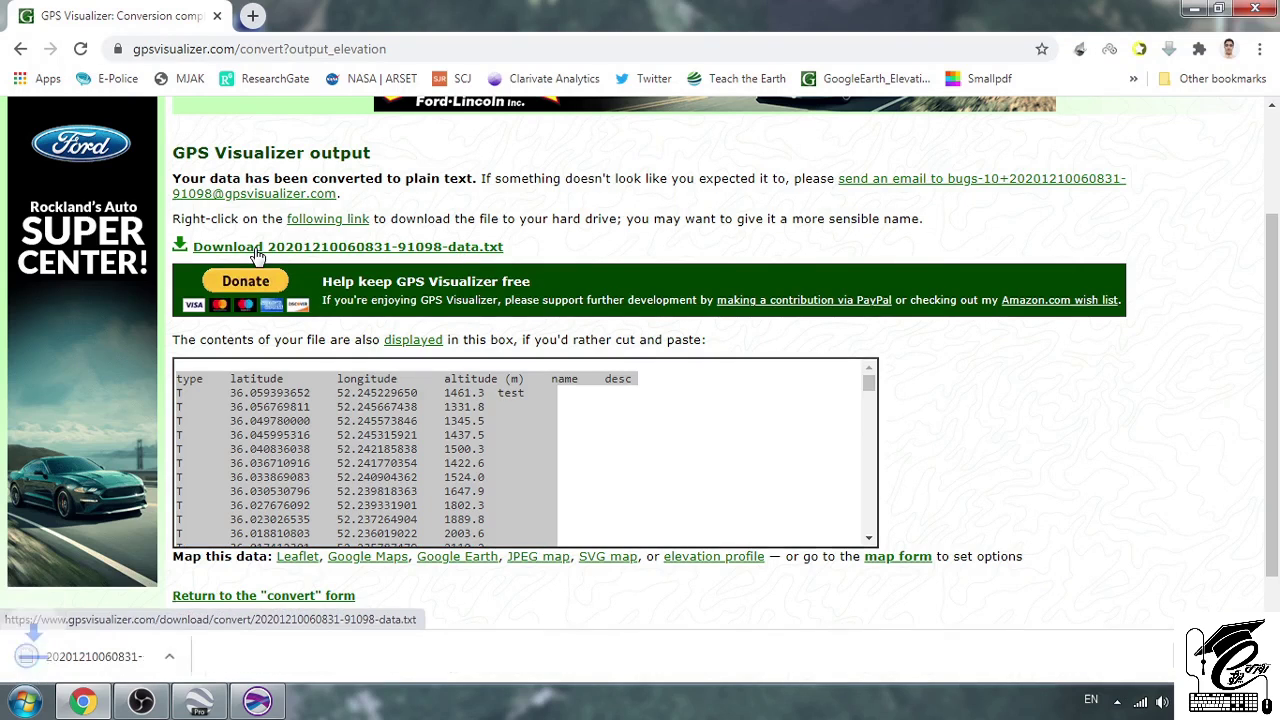
pyautogui.rightClick(75, 660)
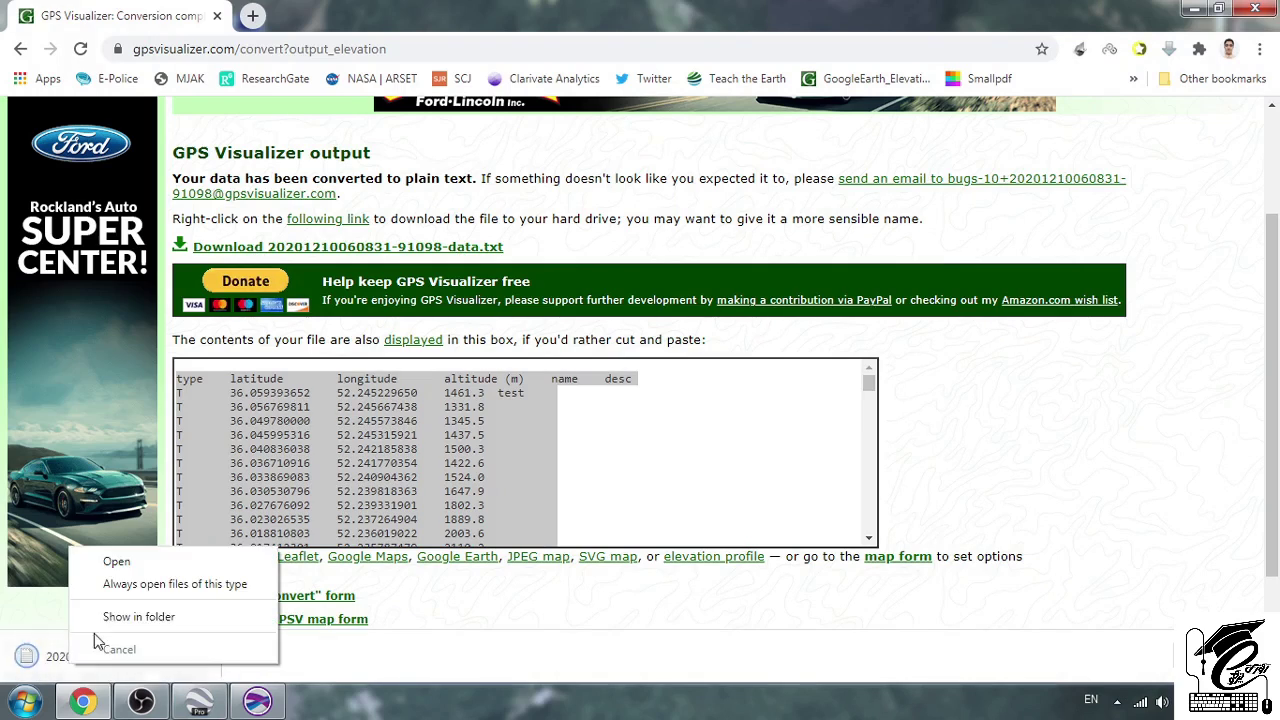
pyautogui.click(100, 615)
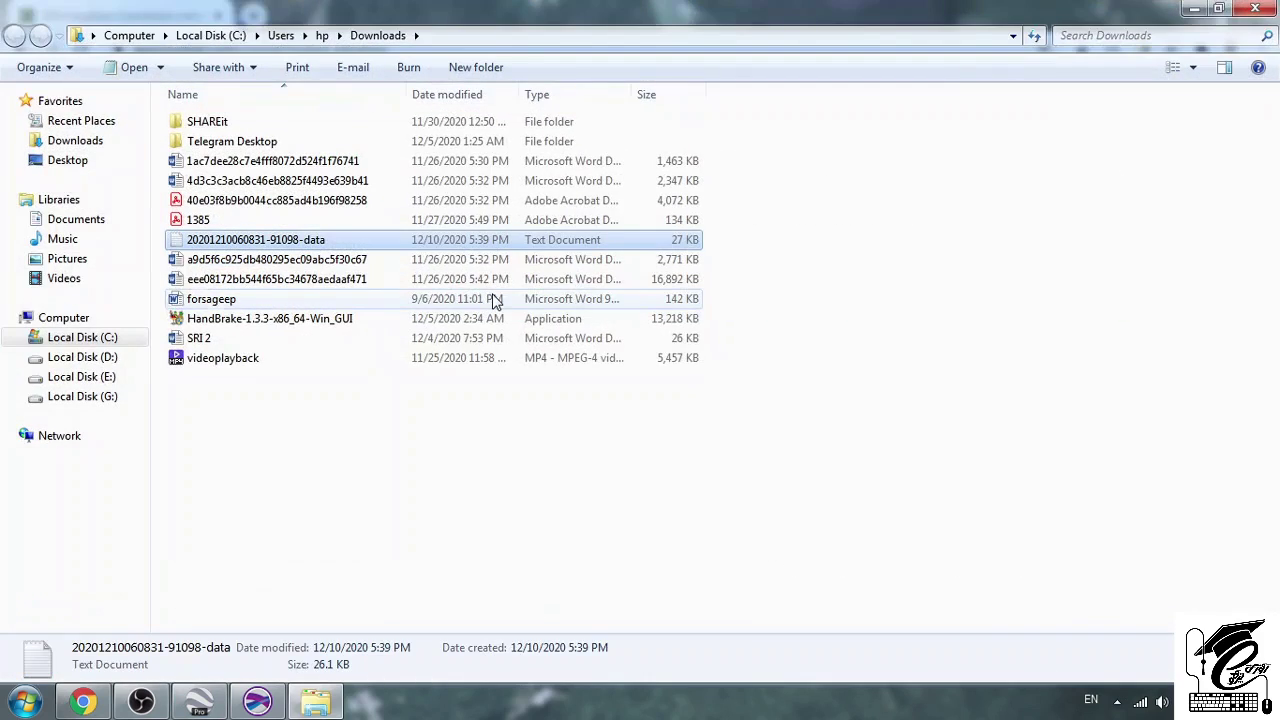
pyautogui.click(1275, 8)
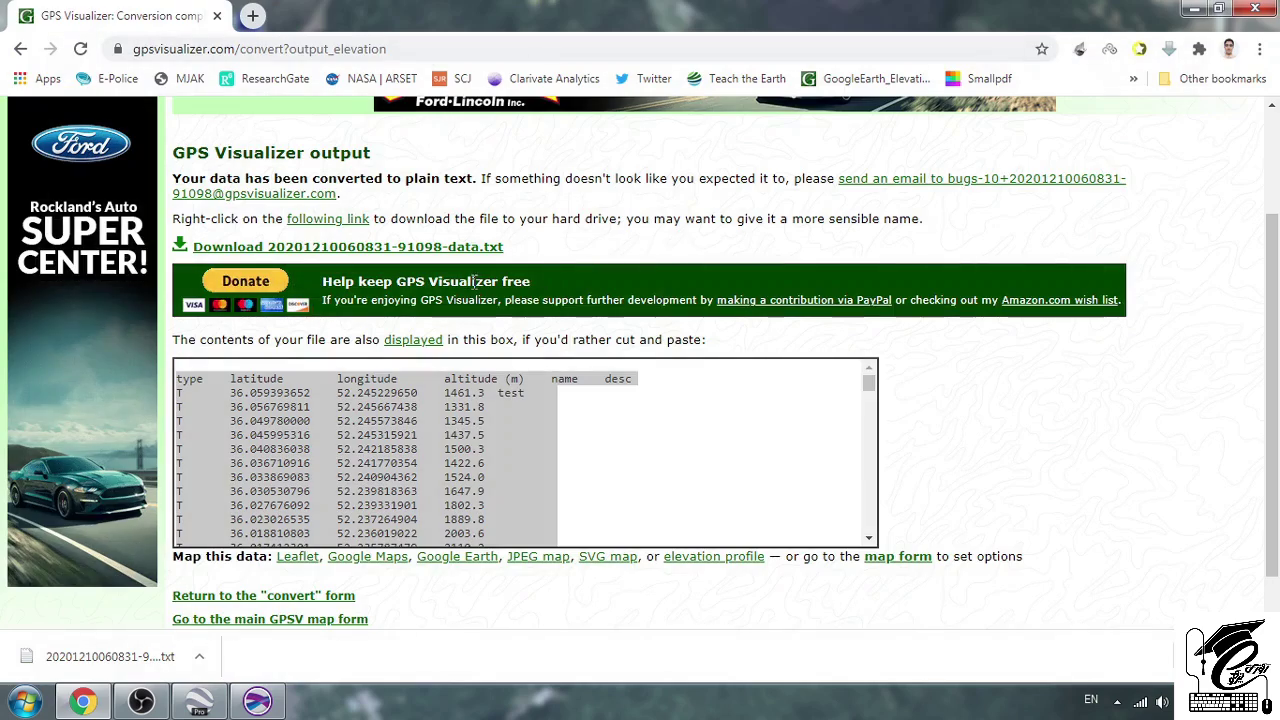
pyautogui.click(1203, 8)
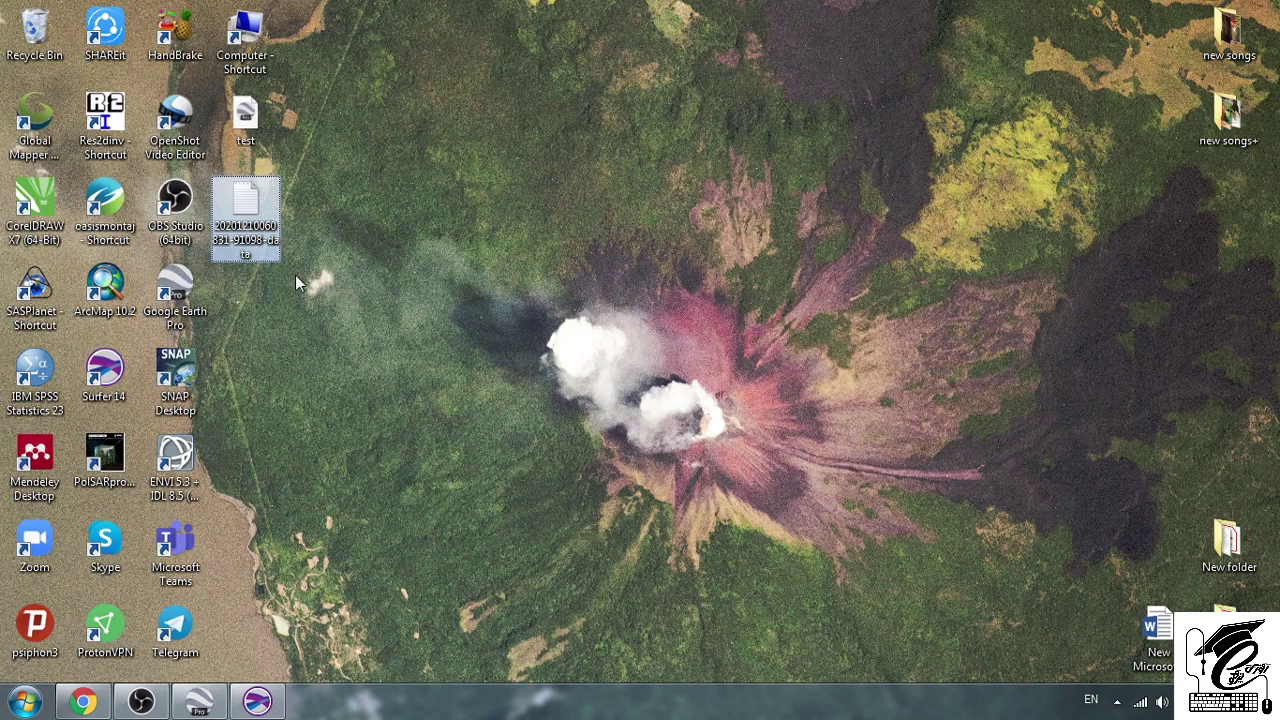
# Open the downloaded elevation .txt file in Surfer's Grid Data
pyautogui.click(270, 706)
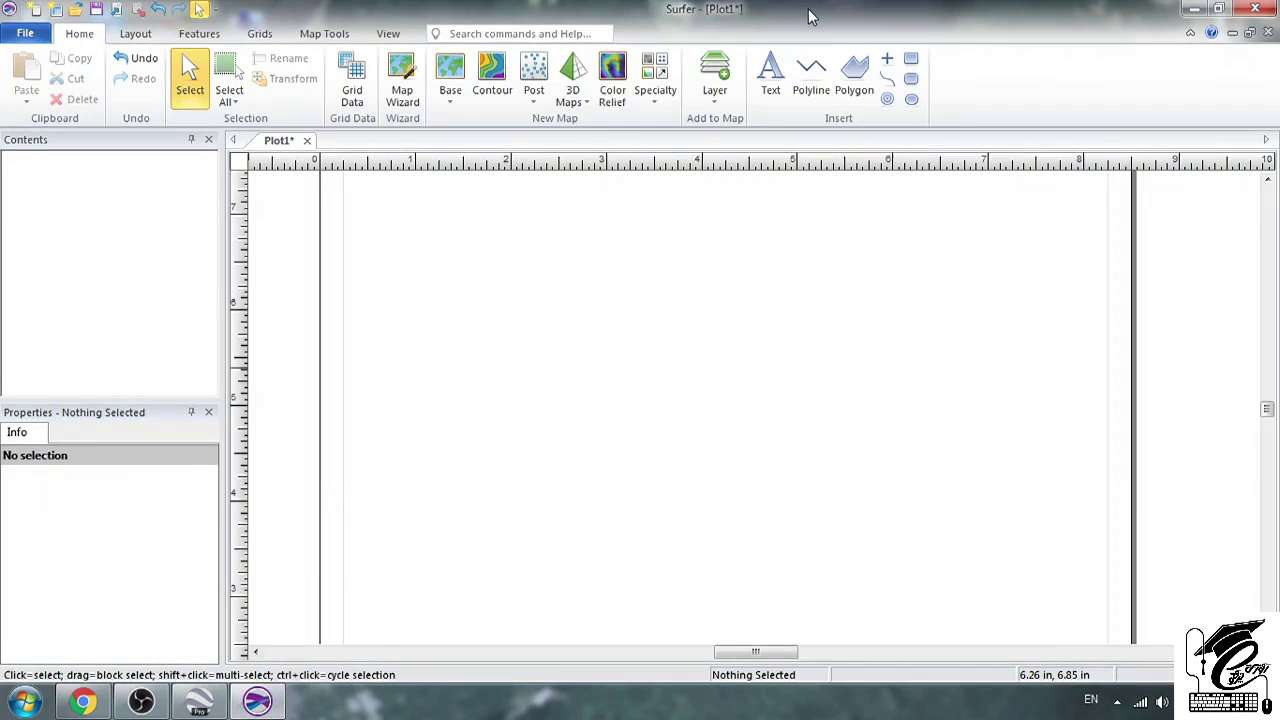
pyautogui.click(362, 92)
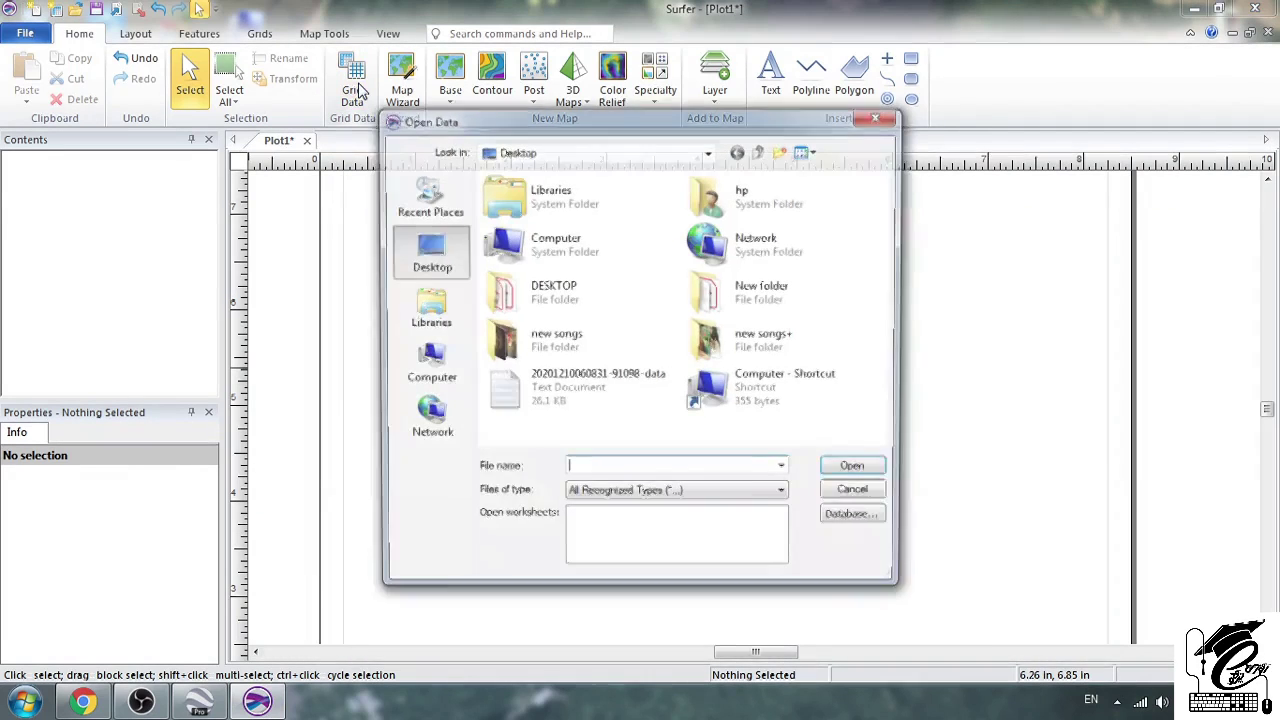
pyautogui.click(575, 401)
pyautogui.click(857, 471)
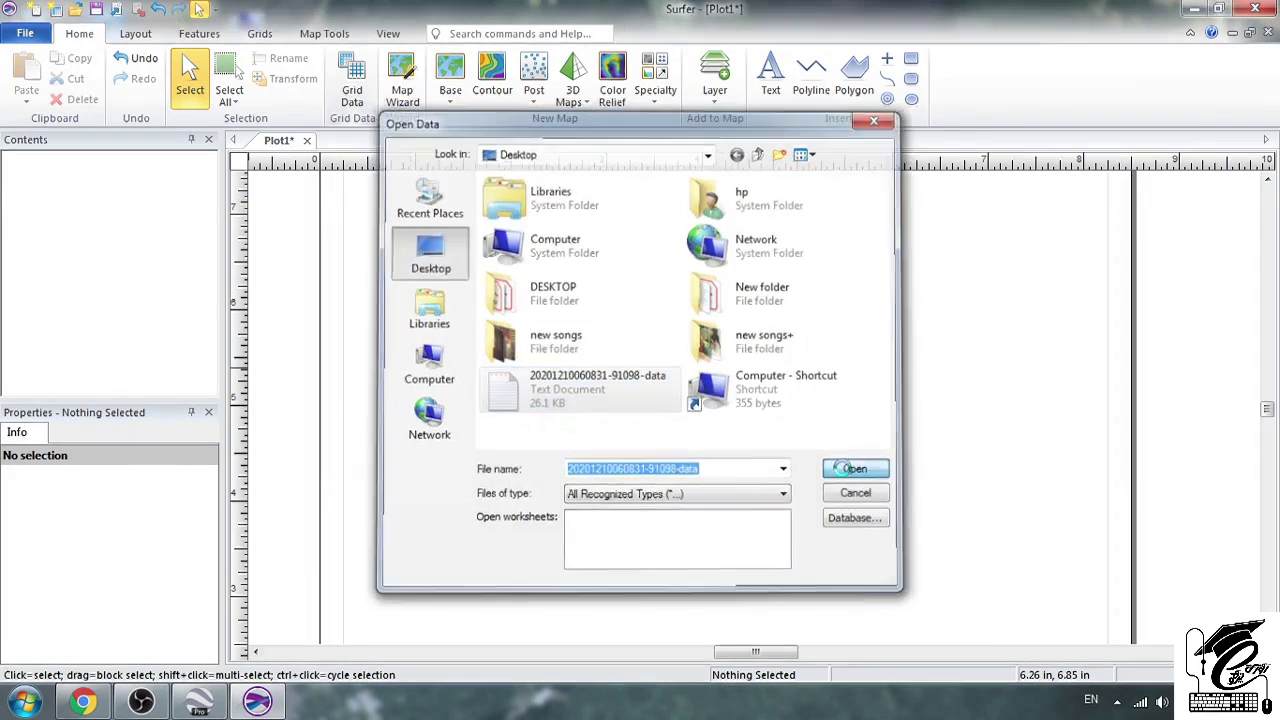
pyautogui.click(853, 155)
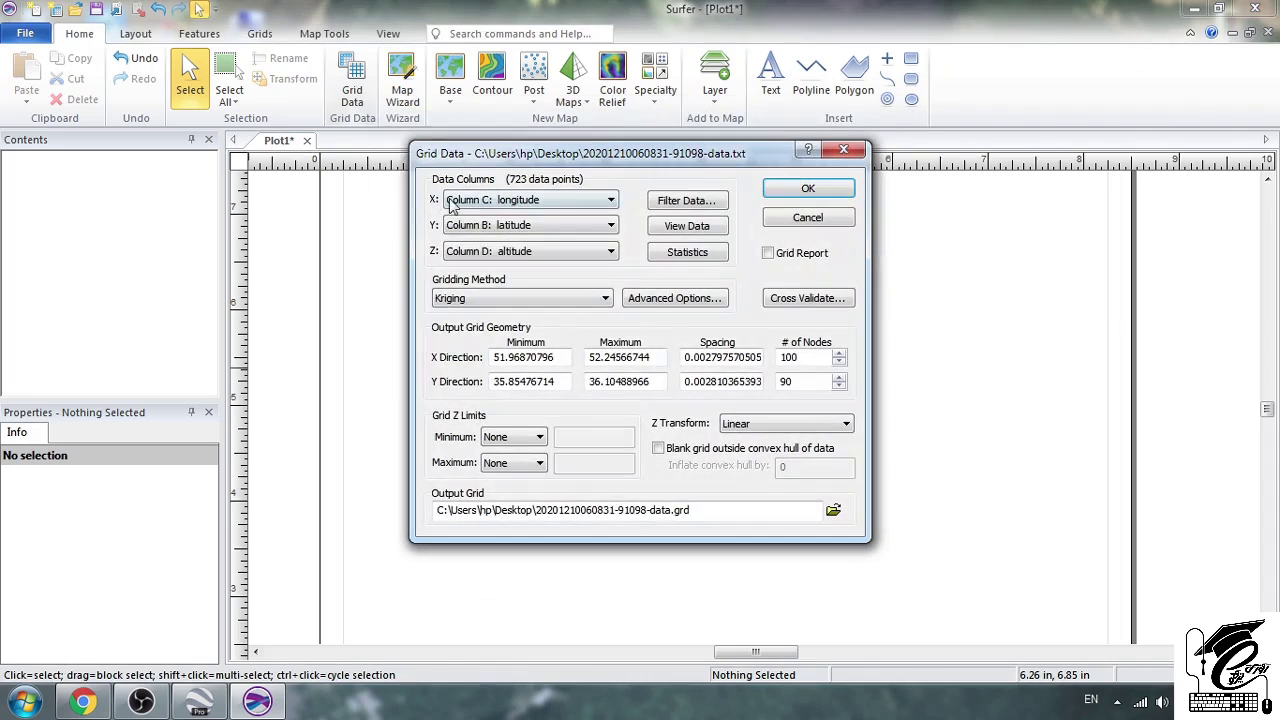
# Grid with X=longitude, Y=latitude, Z=altitude by Kriging
pyautogui.click(557, 201)
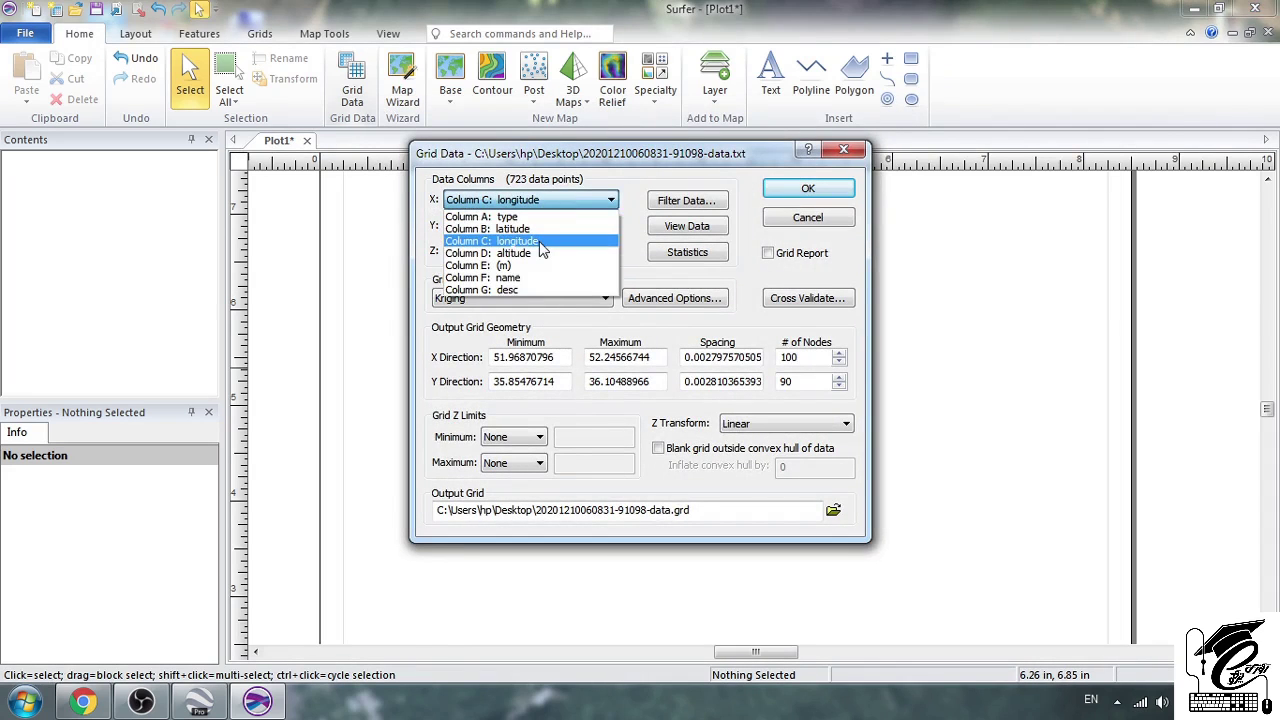
pyautogui.click(541, 241)
pyautogui.click(542, 255)
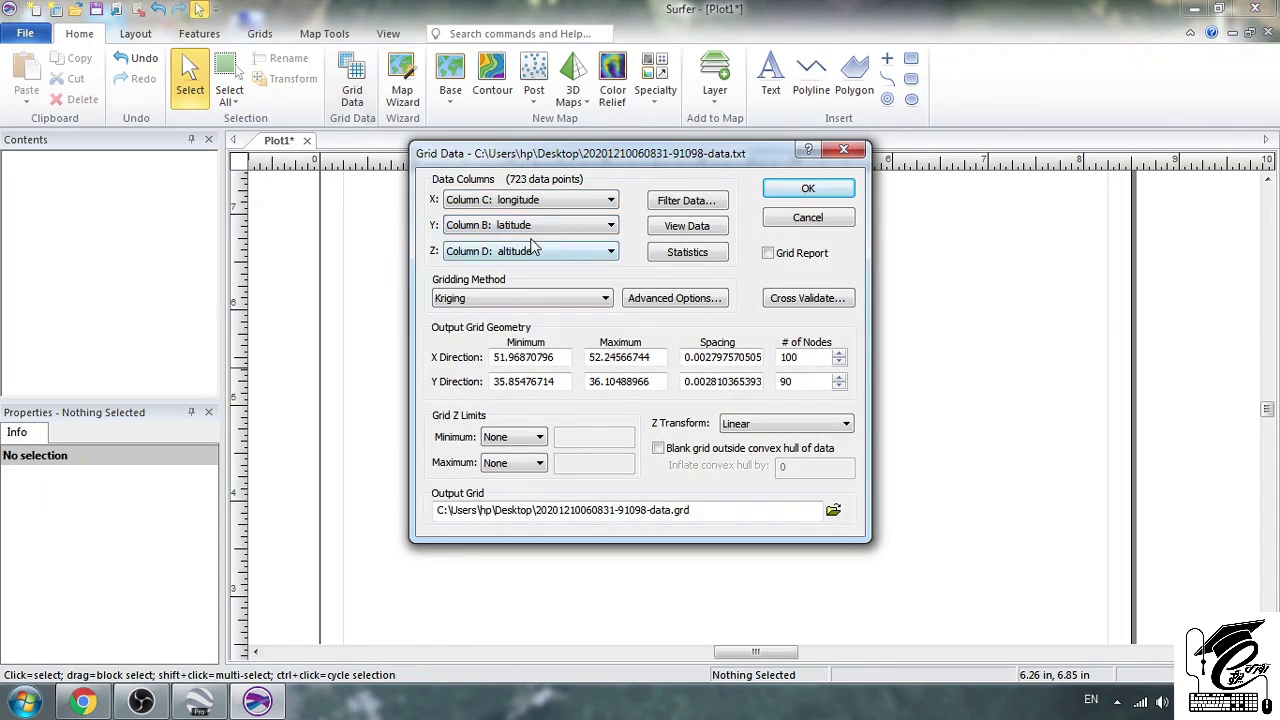
pyautogui.click(535, 253)
pyautogui.click(338, 266)
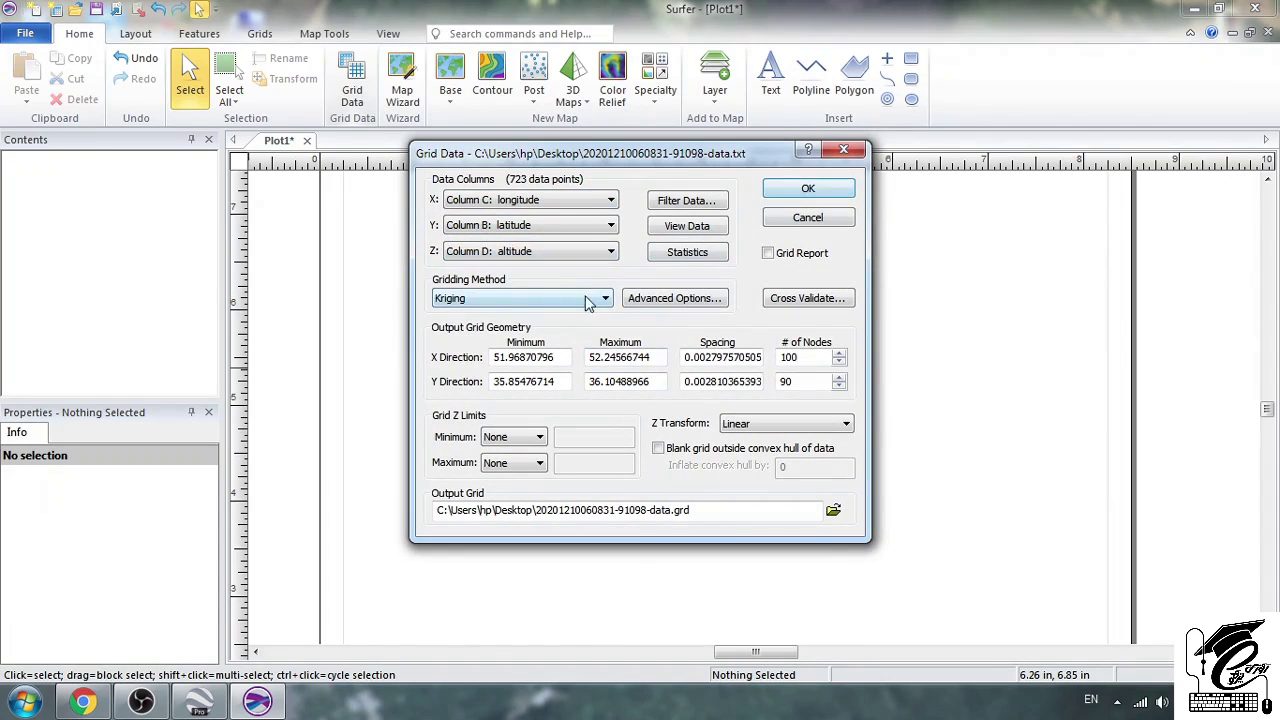
pyautogui.click(820, 189)
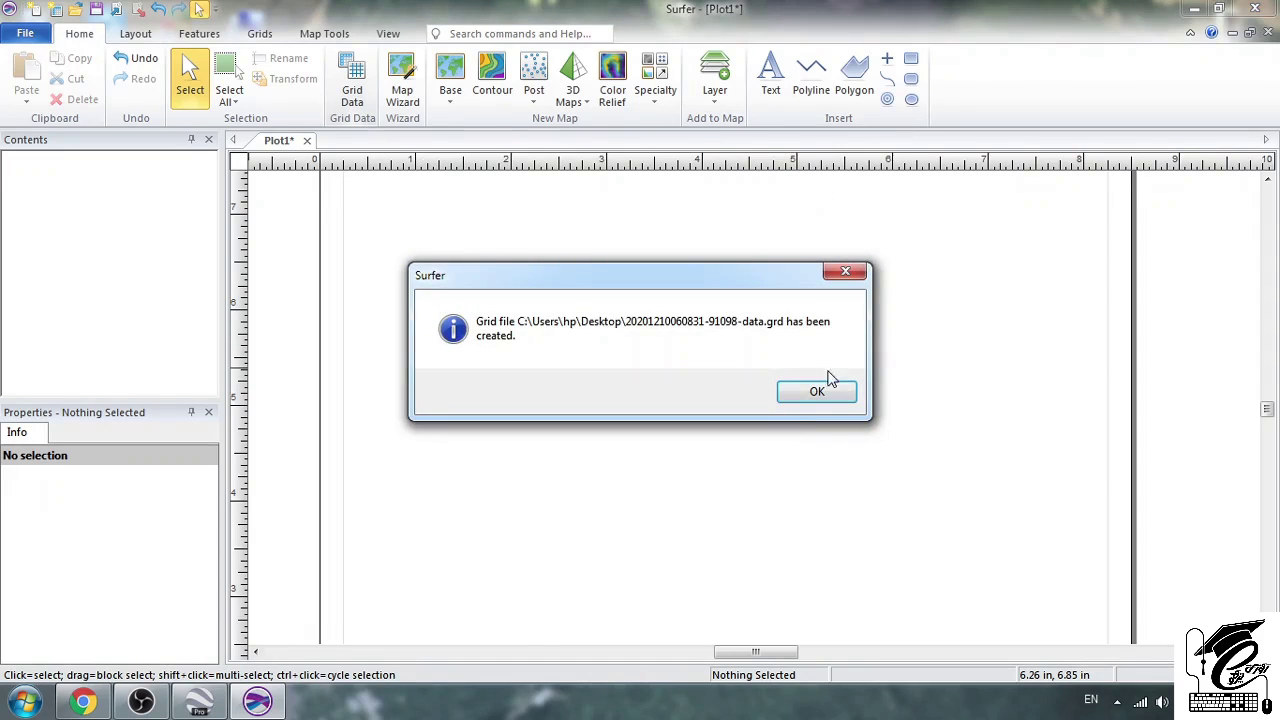
pyautogui.click(817, 393)
pyautogui.click(492, 77)
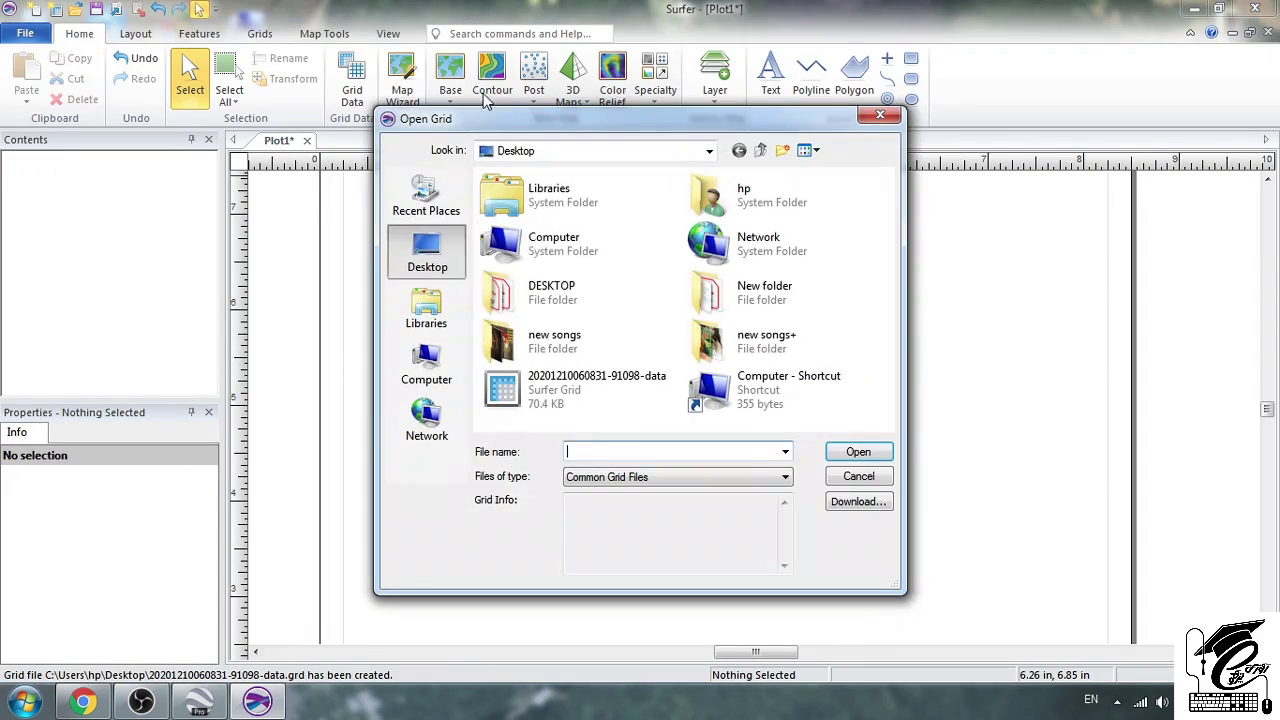
pyautogui.click(562, 386)
pyautogui.click(858, 451)
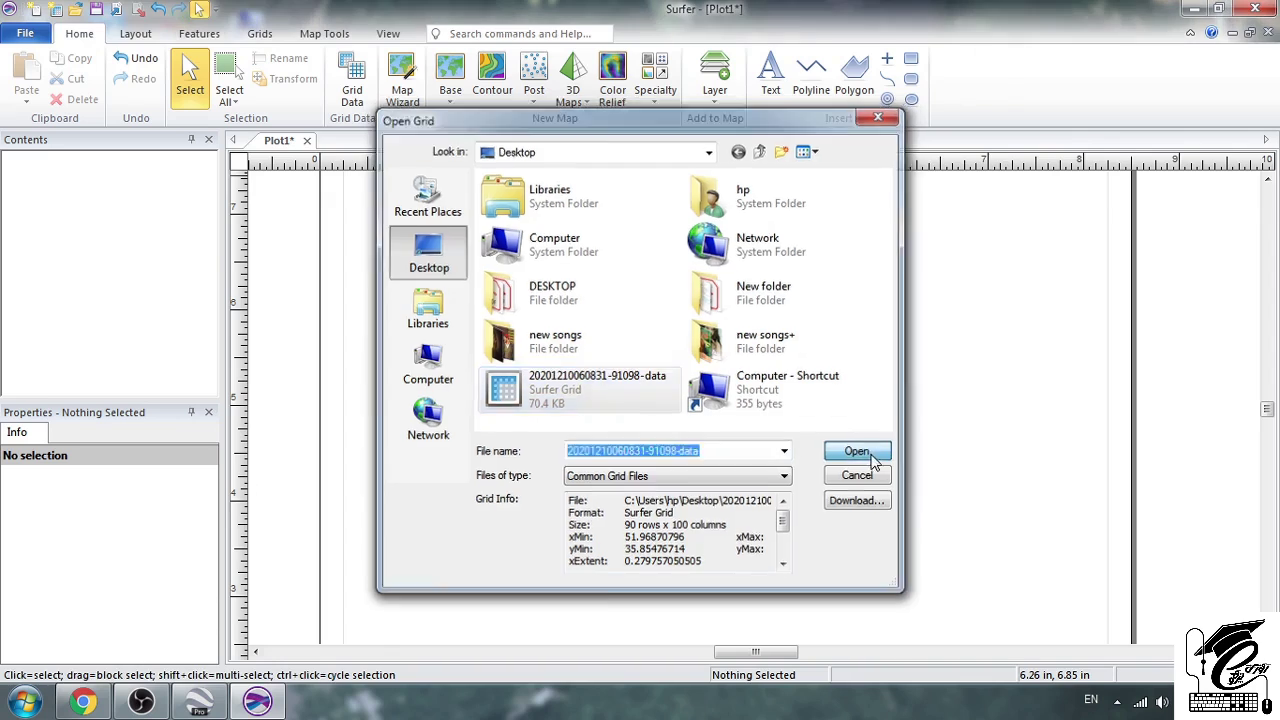
# Fill the contours with Rainbow2 colours and turn on the colour scale
pyautogui.click(671, 409)
pyautogui.scroll(1, 671, 409)
pyautogui.scroll(-3, 672, 408)
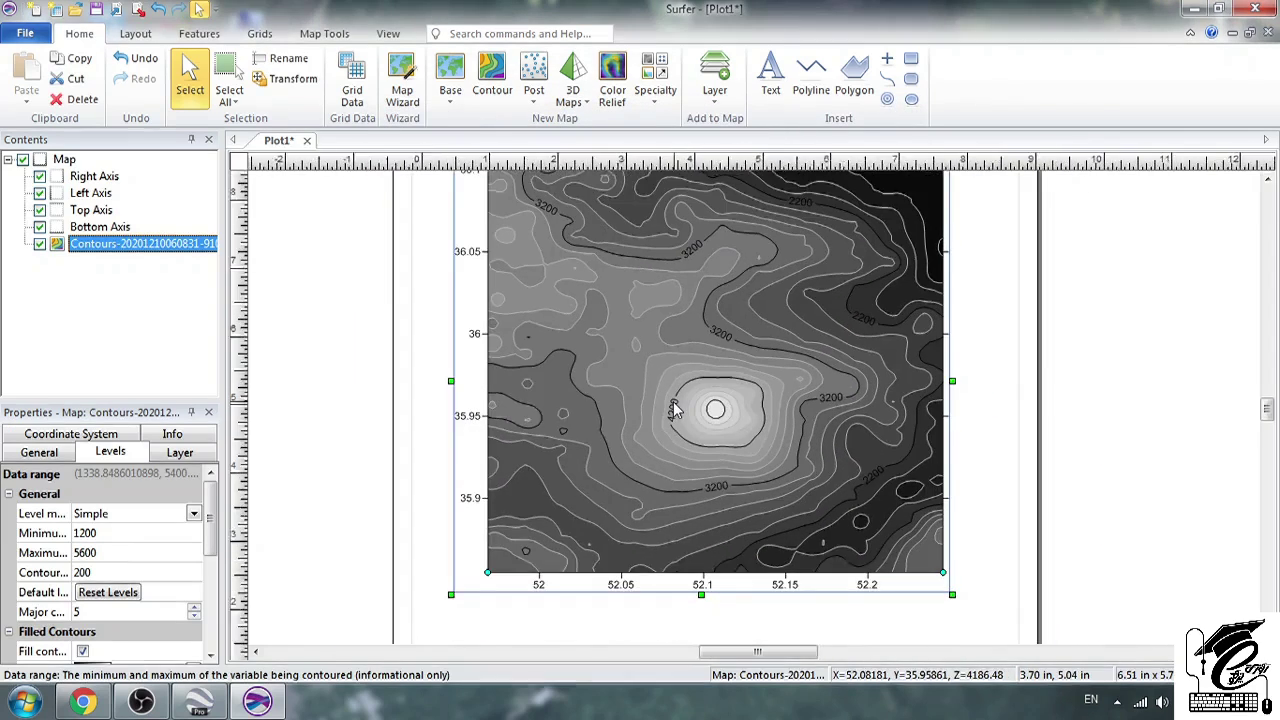
pyautogui.scroll(-2, 672, 408)
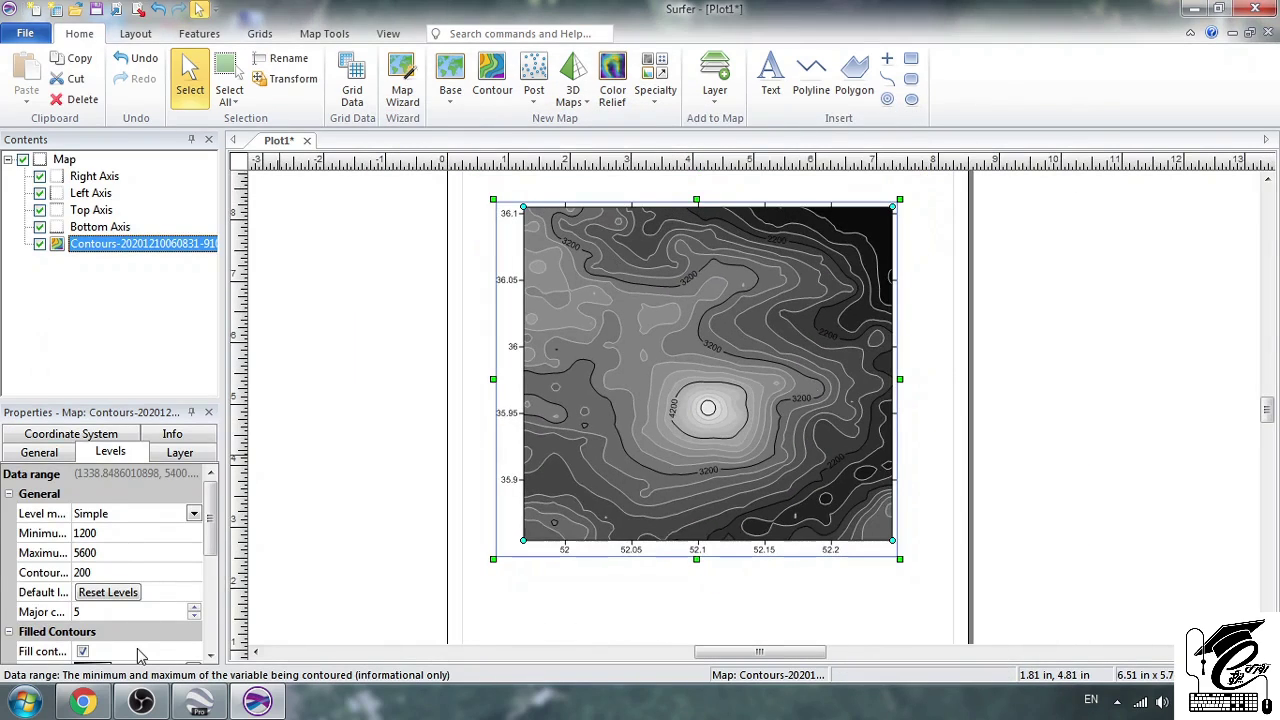
pyautogui.scroll(-1, 165, 630)
pyautogui.click(125, 610)
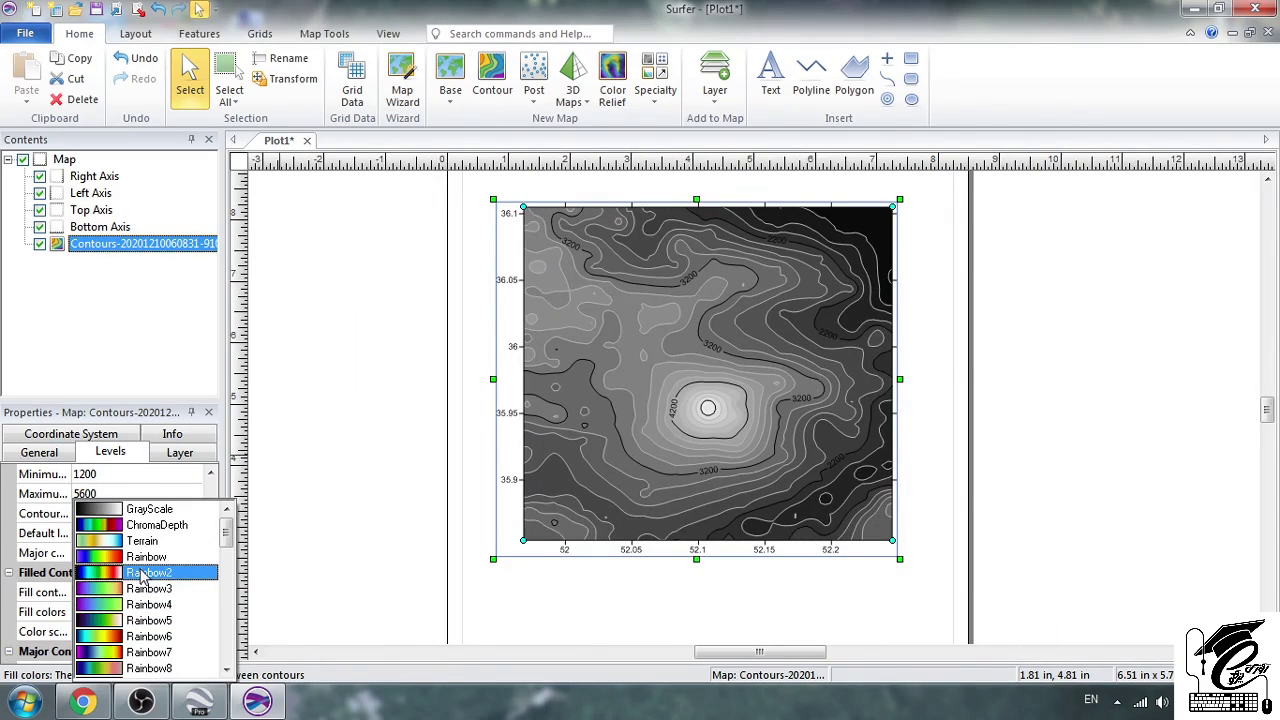
pyautogui.click(142, 574)
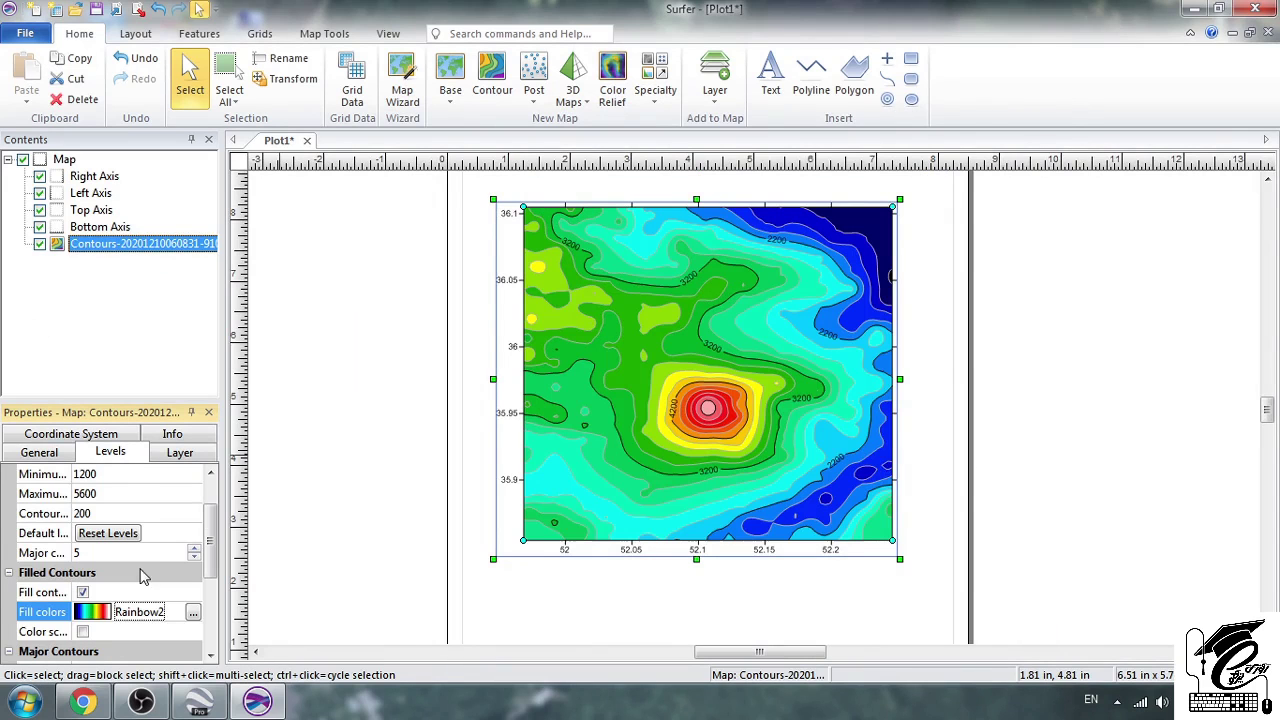
pyautogui.click(82, 631)
pyautogui.scroll(2, 912, 397)
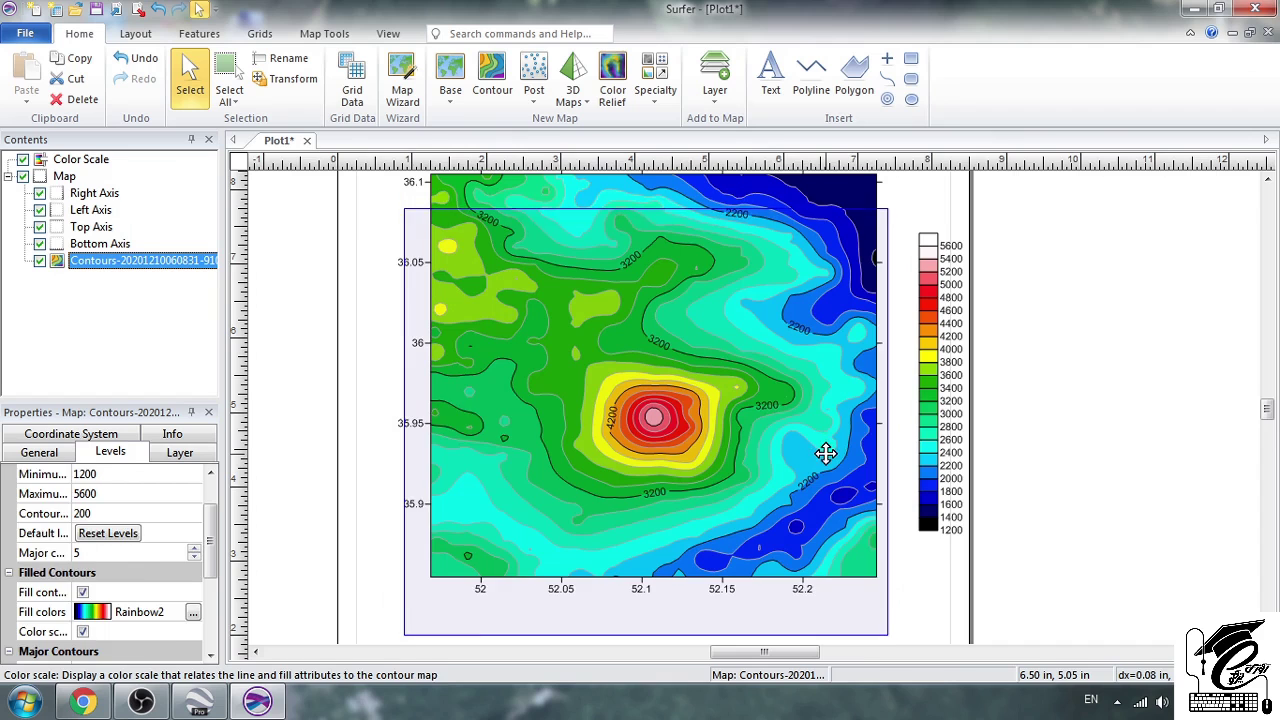
# Stretch the colour scale legend to the map's full height and align it beside the map
pyautogui.click(956, 424)
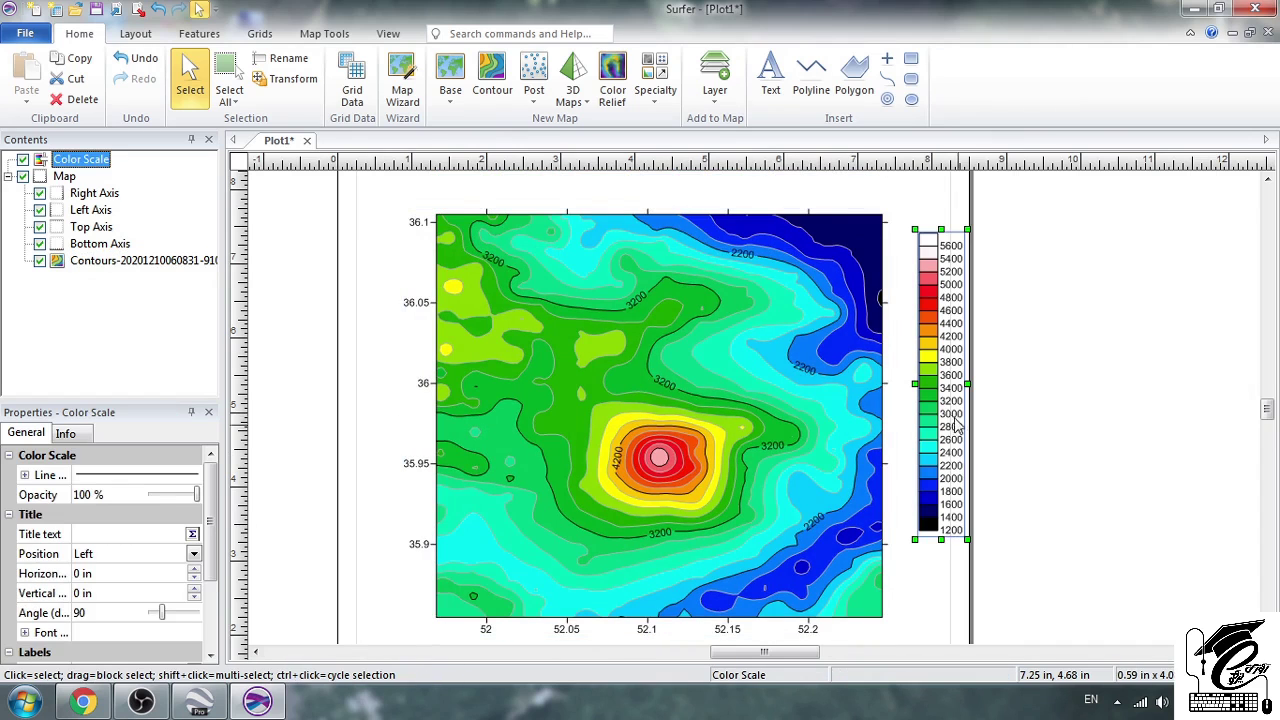
pyautogui.moveTo(967, 541); pyautogui.dragTo(1005, 620)
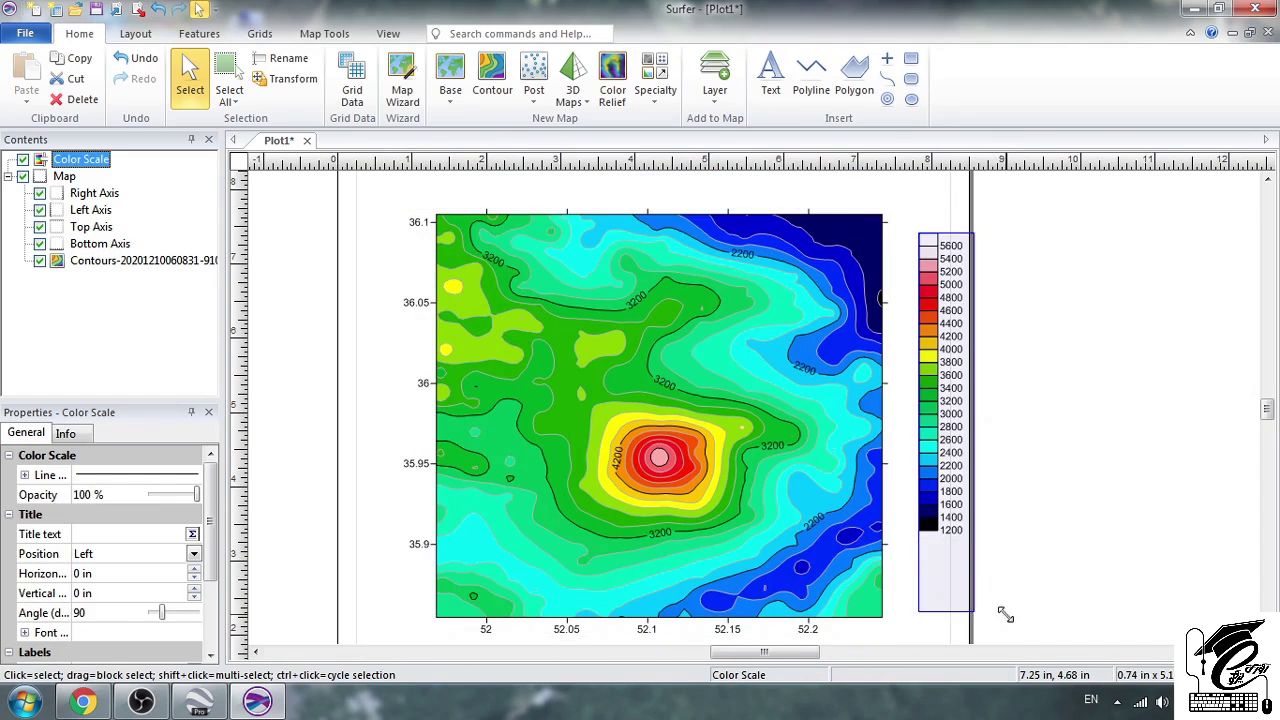
pyautogui.moveTo(957, 576); pyautogui.dragTo(950, 571)
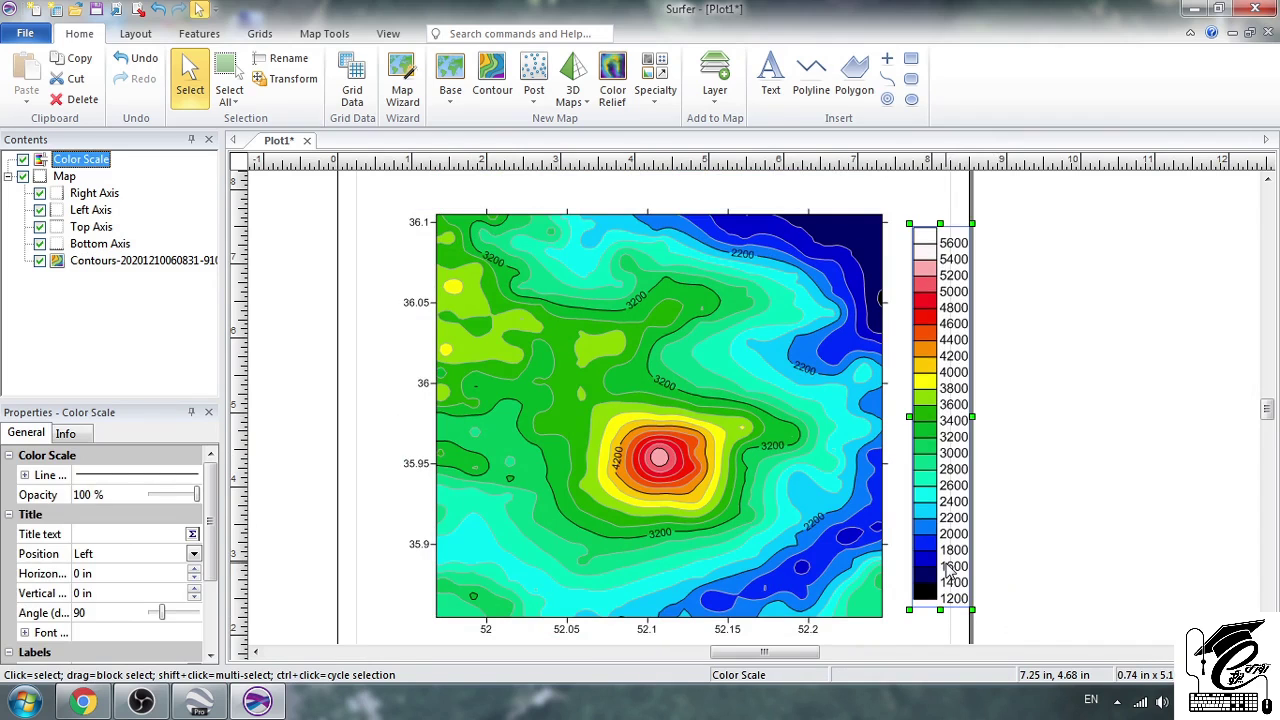